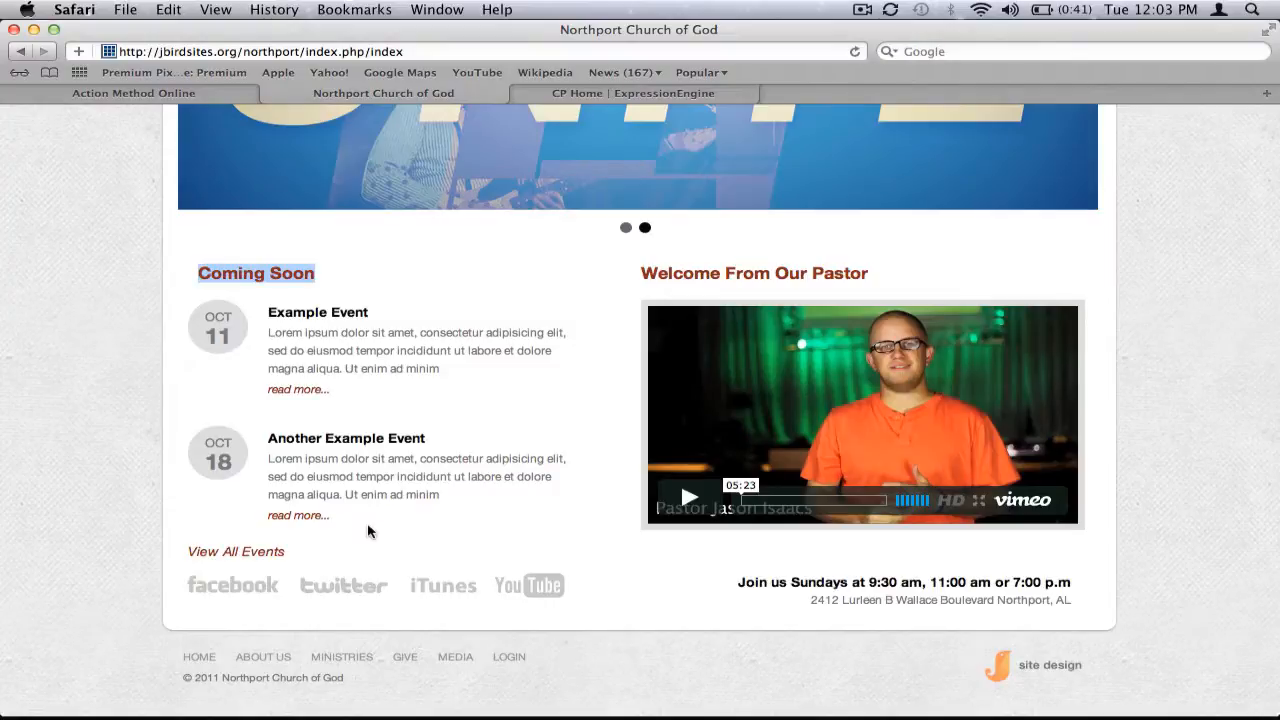
Review the church website's Coming Soon events and open an event's detail page to inspect its address
{"action": "scroll", "coordinate": [350, 557], "scroll_direction": "up", "scroll_amount": 3}
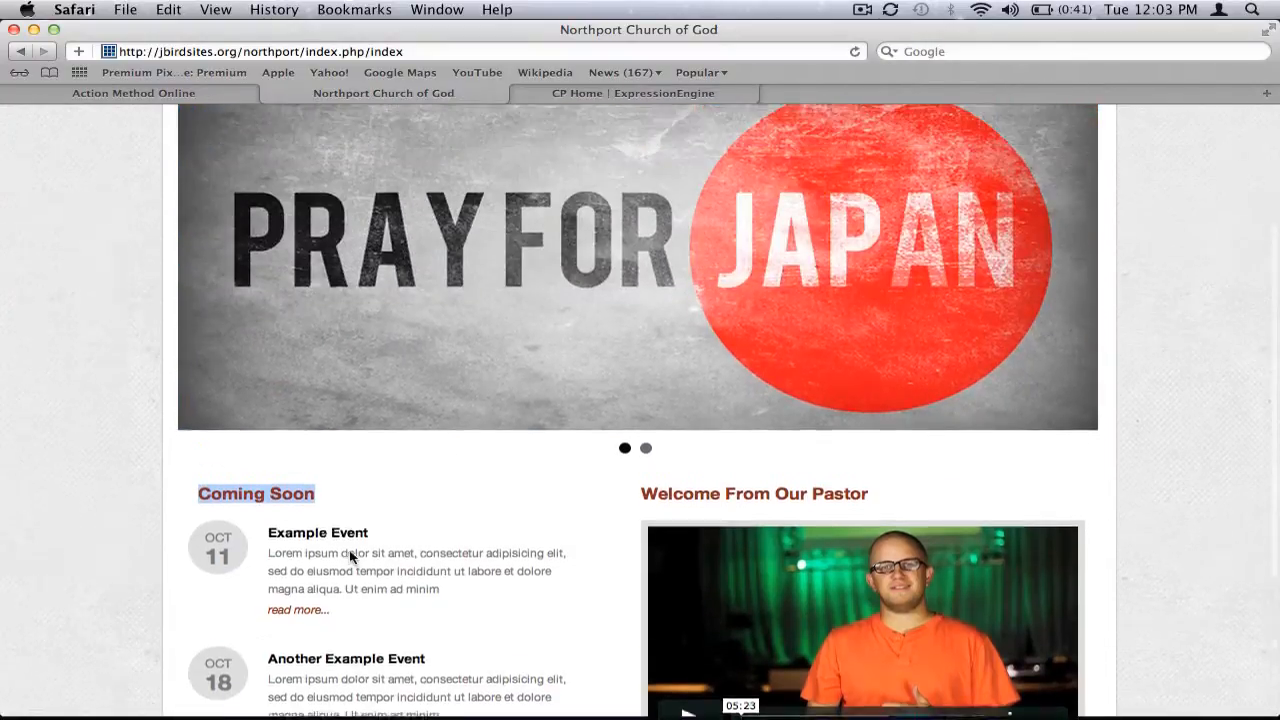
{"action": "scroll", "coordinate": [350, 557], "scroll_direction": "up", "scroll_amount": 5}
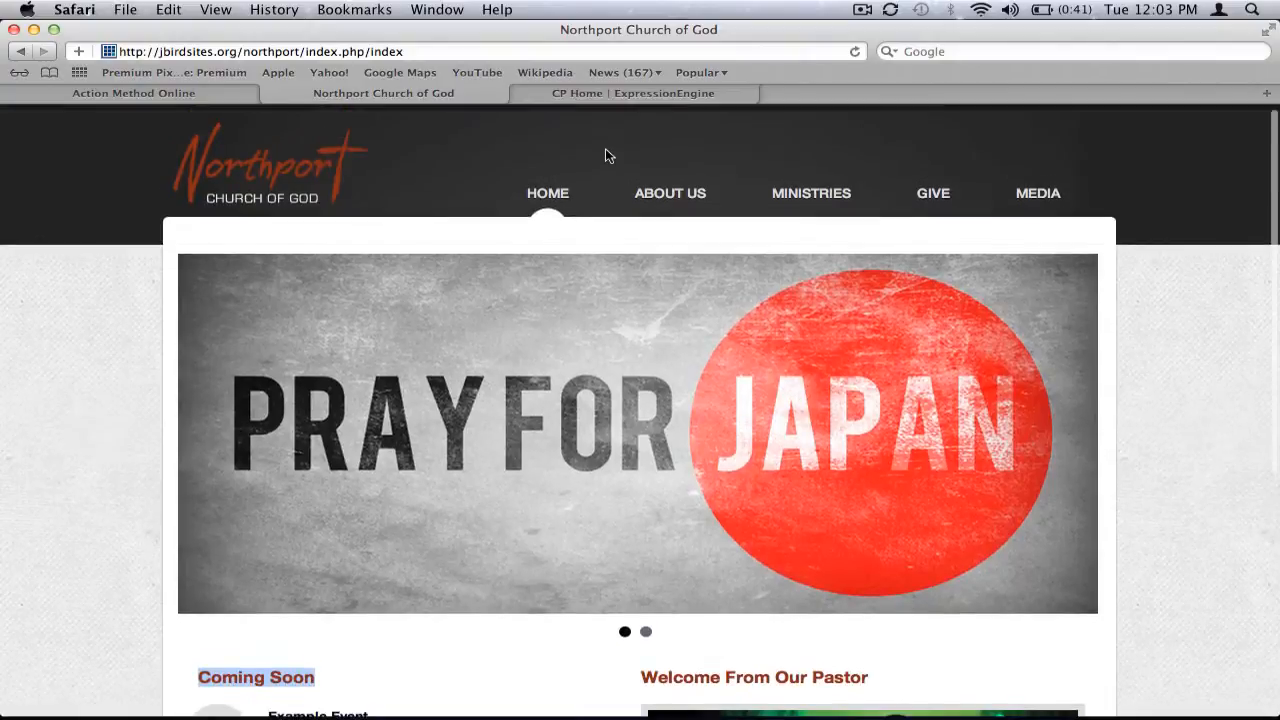
{"action": "left_click", "coordinate": [613, 95]}
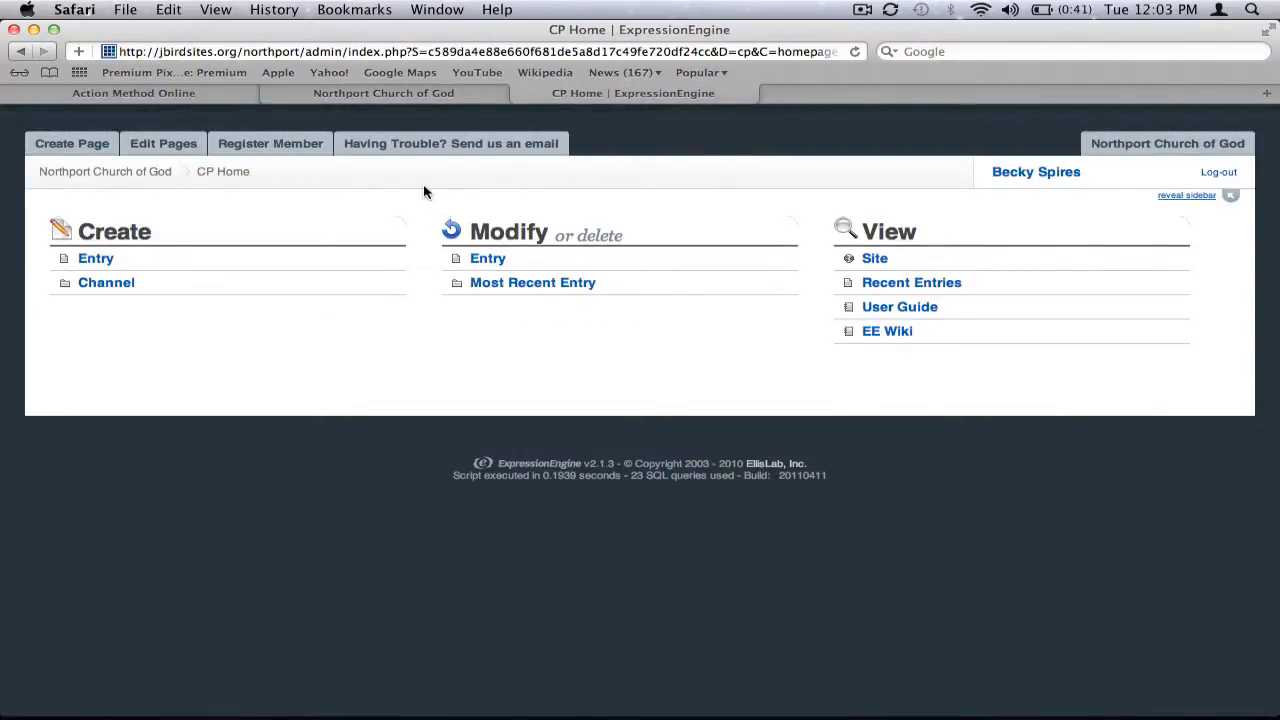
{"action": "left_click", "coordinate": [403, 98]}
{"action": "scroll", "coordinate": [406, 212], "scroll_direction": "down", "scroll_amount": 5}
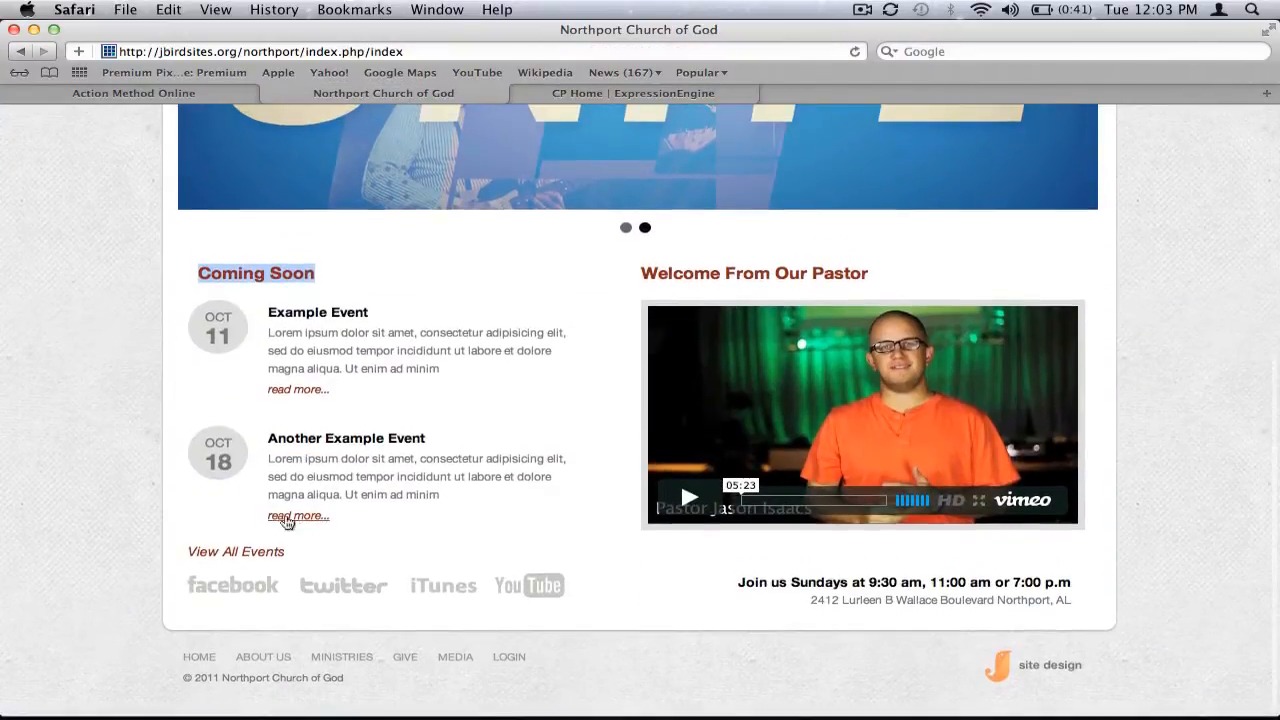
{"action": "left_click", "coordinate": [314, 392]}
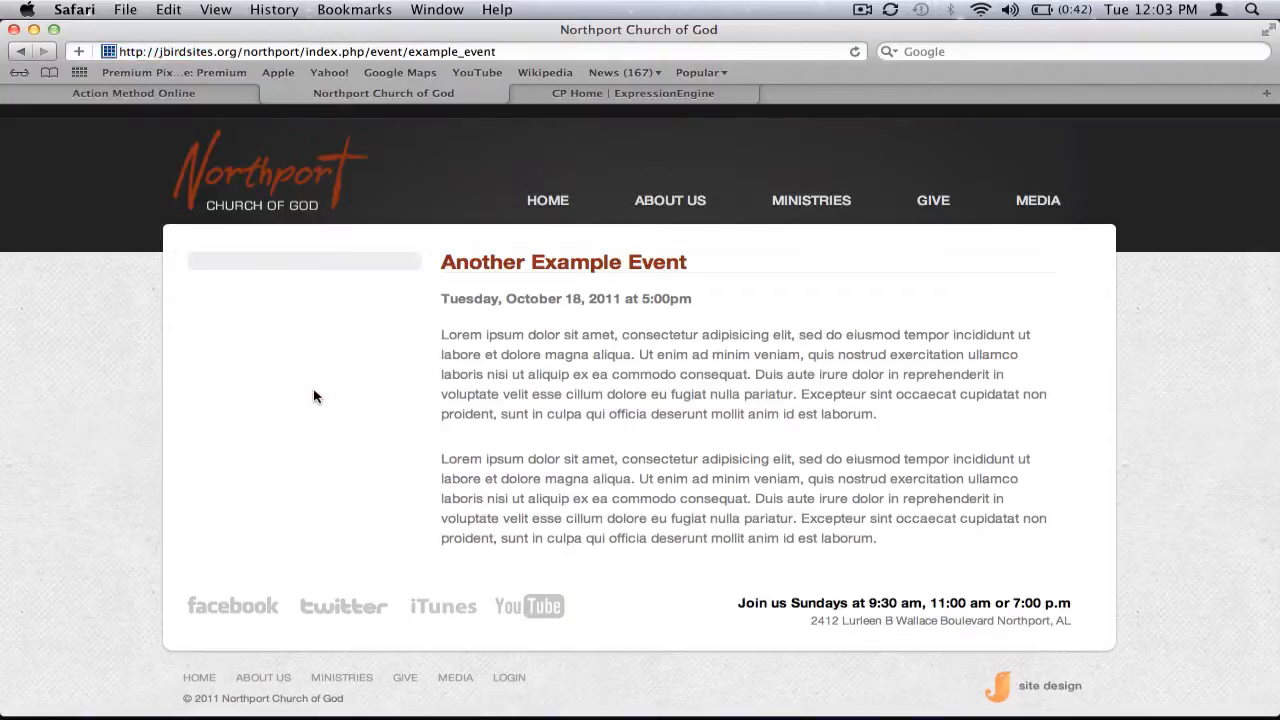
{"action": "left_click_drag", "start_coordinate": [370, 51], "coordinate": [493, 57]}
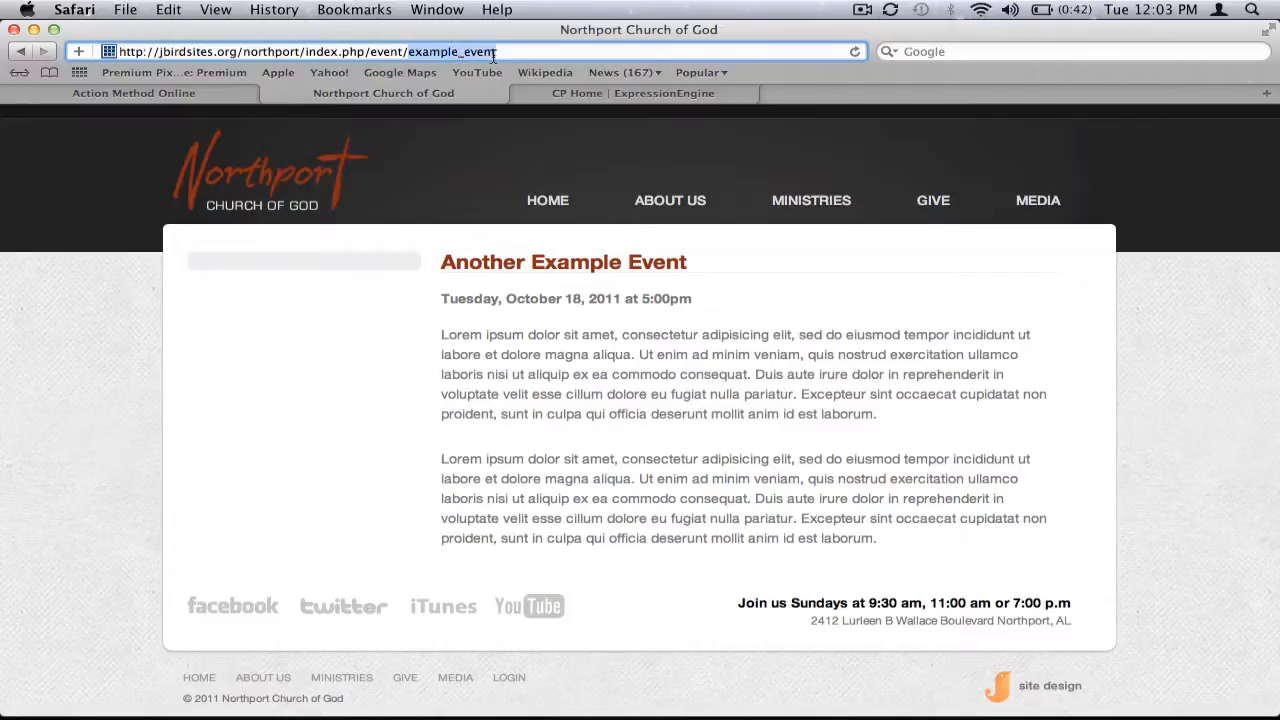
Start a new Events entry from the control panel's Create Page menu
{"action": "left_click", "coordinate": [599, 96]}
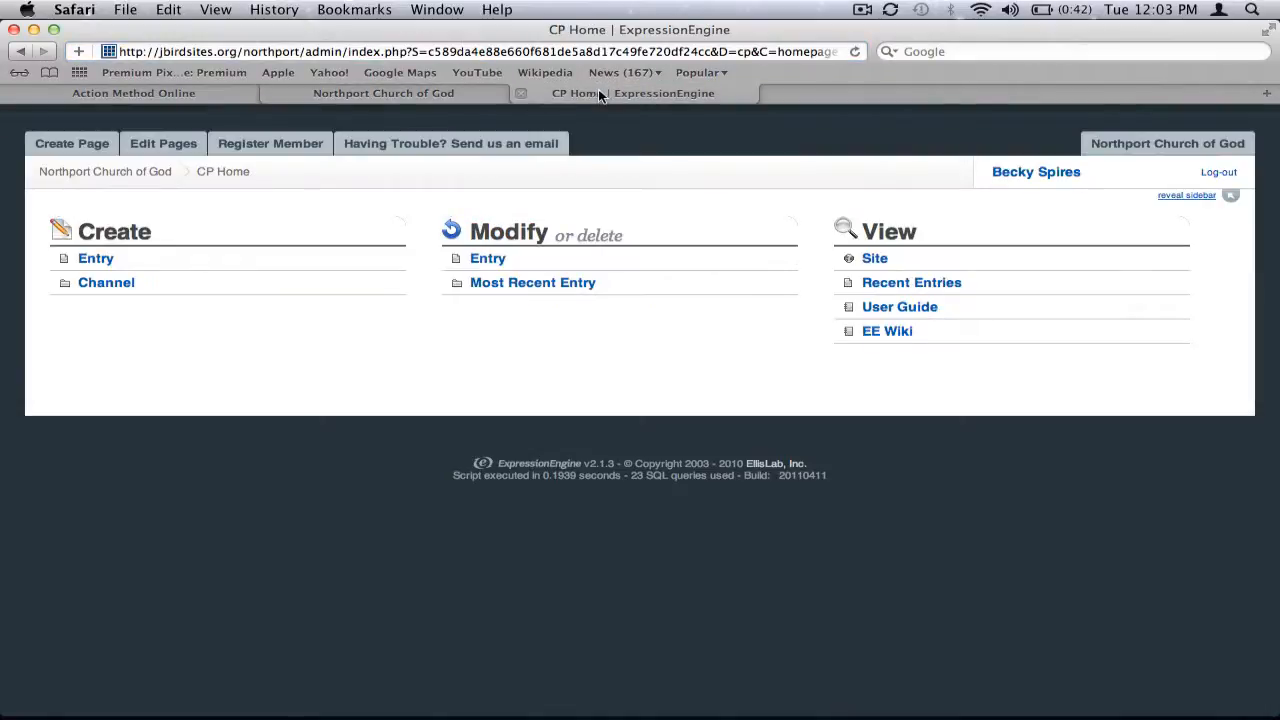
{"action": "mouse_move", "coordinate": [60, 150]}
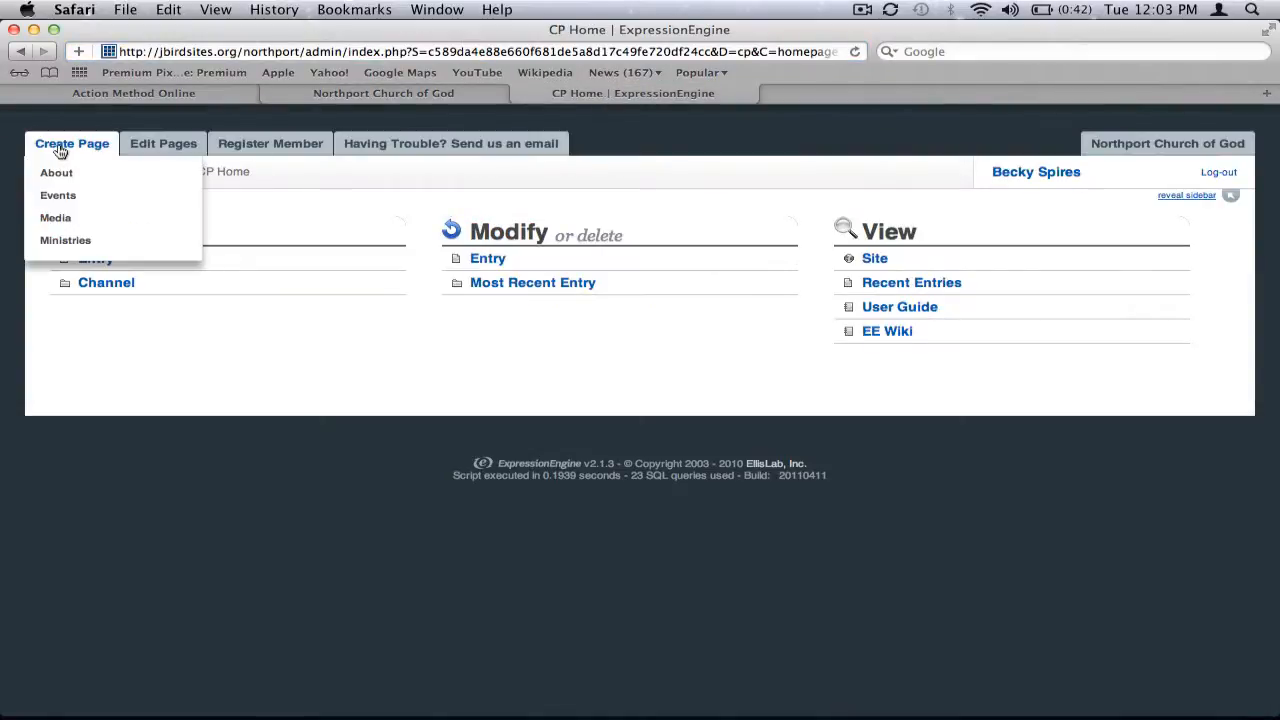
{"action": "left_click", "coordinate": [75, 199]}
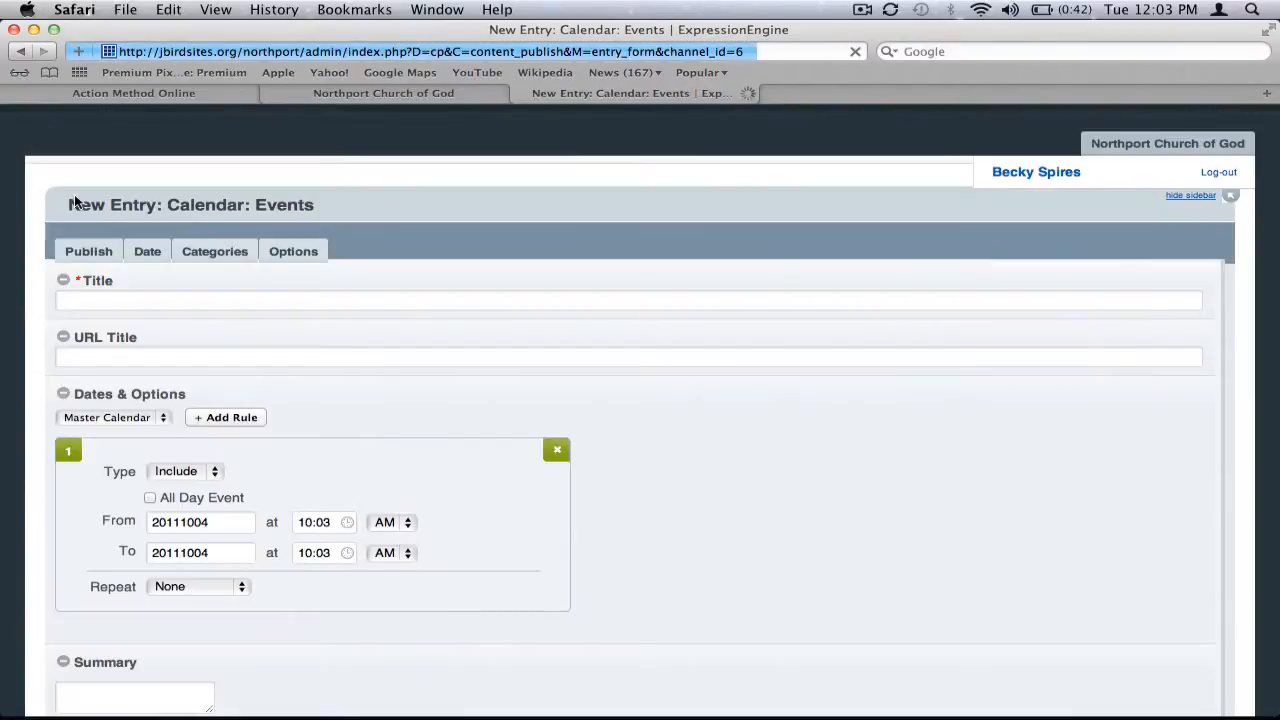
{"action": "scroll", "coordinate": [624, 247], "scroll_direction": "down", "scroll_amount": 1}
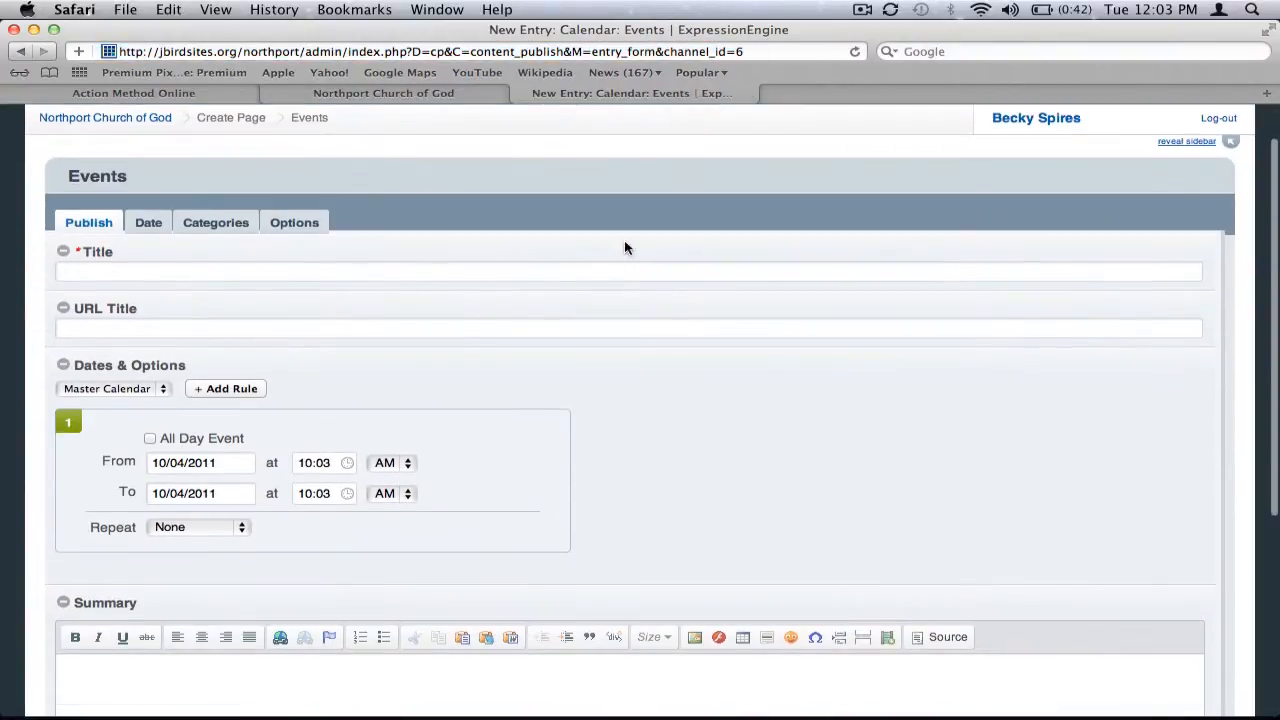
{"action": "scroll", "coordinate": [624, 247], "scroll_direction": "up", "scroll_amount": 1}
{"action": "scroll", "coordinate": [624, 247], "scroll_direction": "down", "scroll_amount": 1}
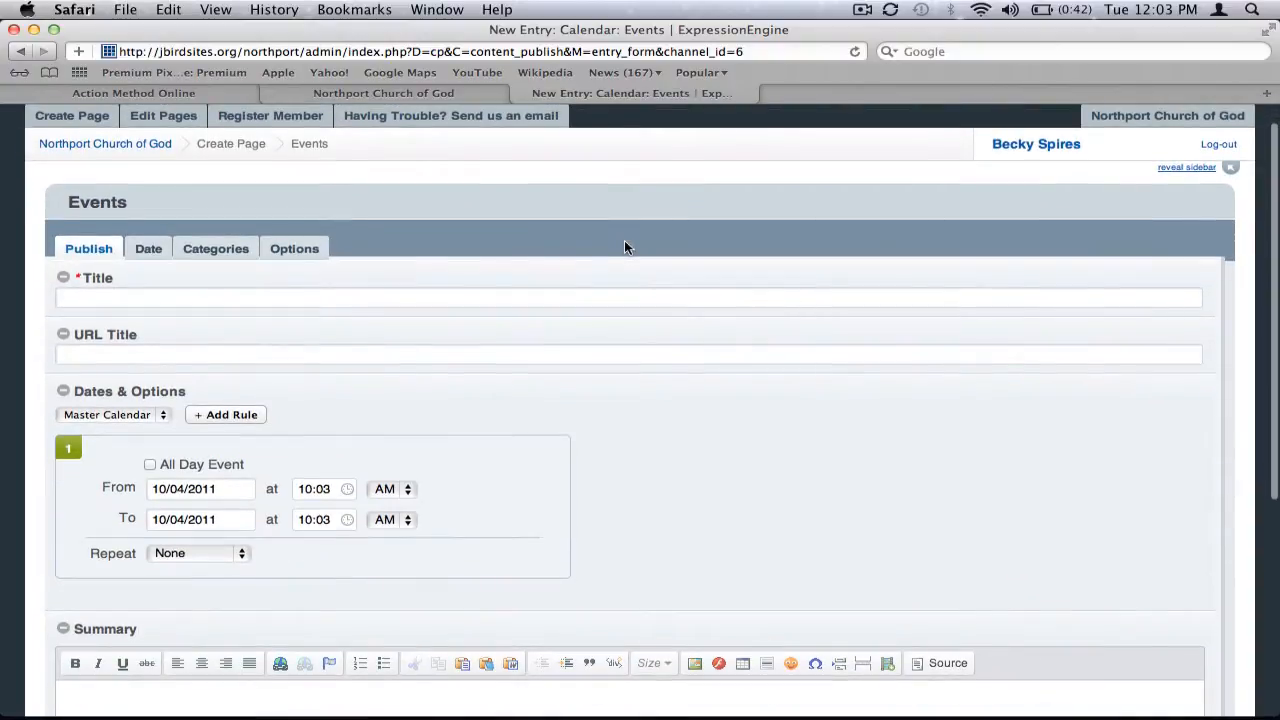
{"action": "scroll", "coordinate": [624, 247], "scroll_direction": "down", "scroll_amount": 3}
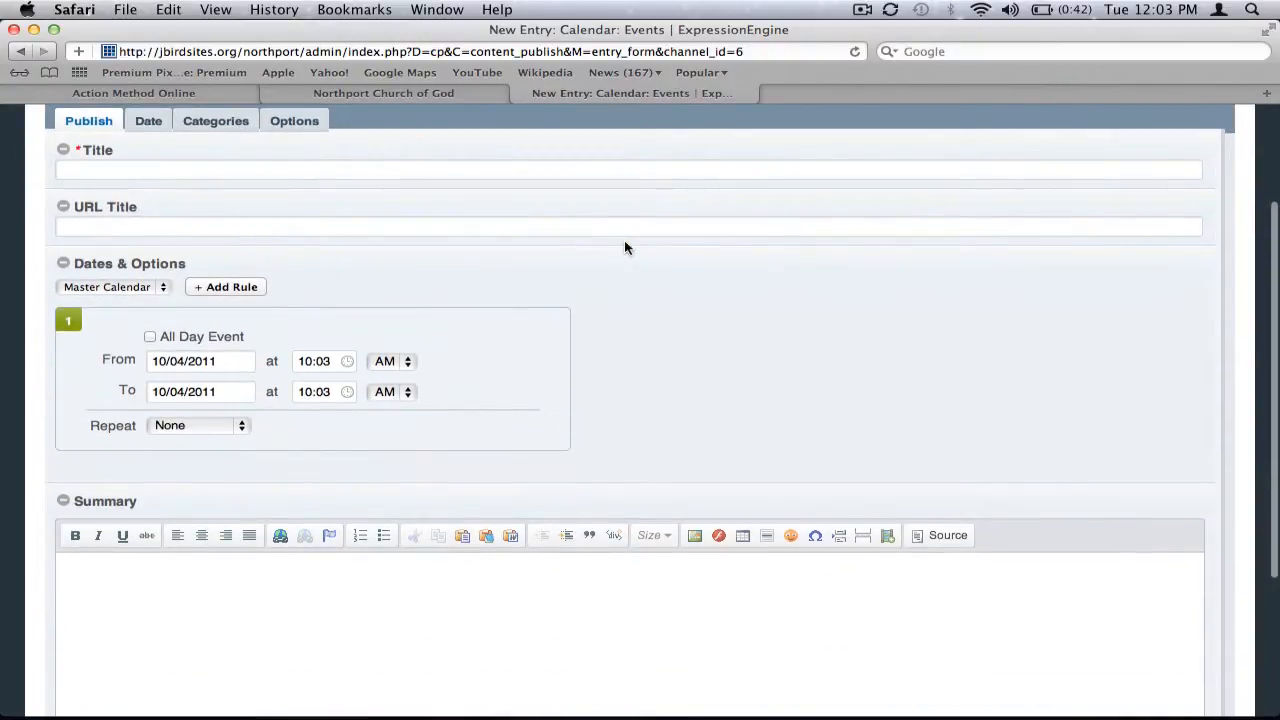
{"action": "scroll", "coordinate": [624, 247], "scroll_direction": "down", "scroll_amount": 3}
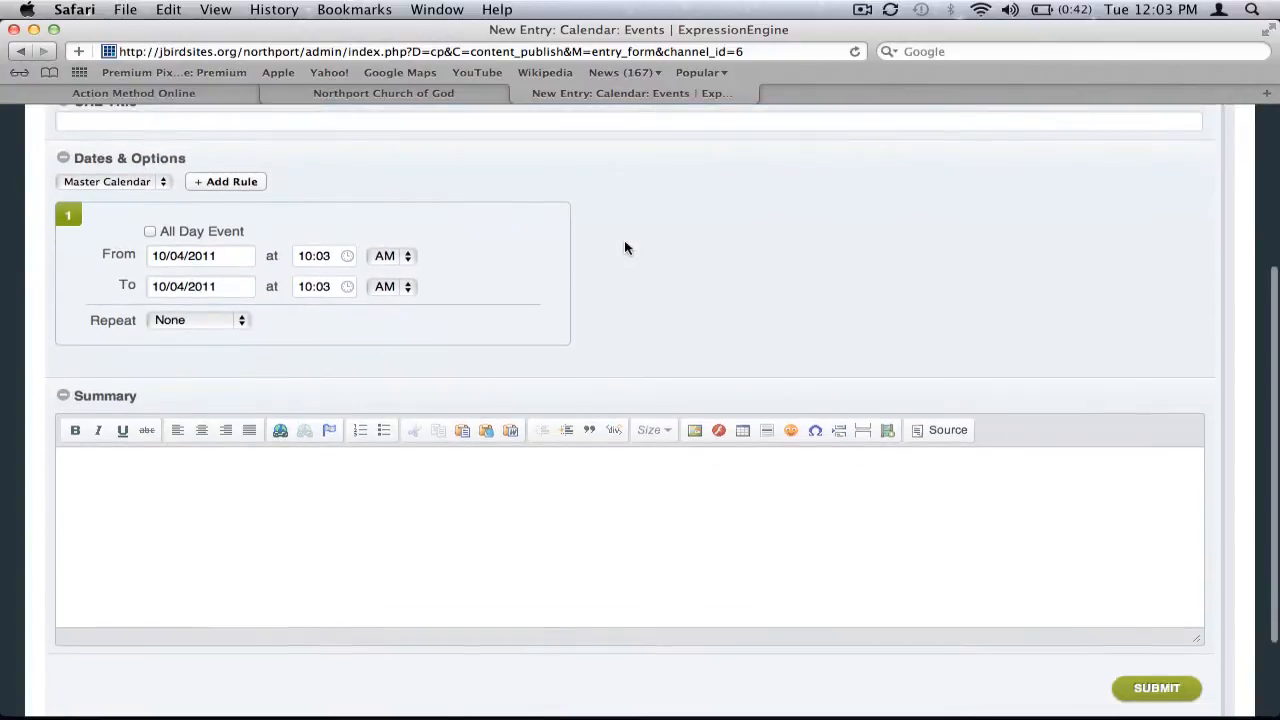
{"action": "scroll", "coordinate": [624, 247], "scroll_direction": "up", "scroll_amount": 4}
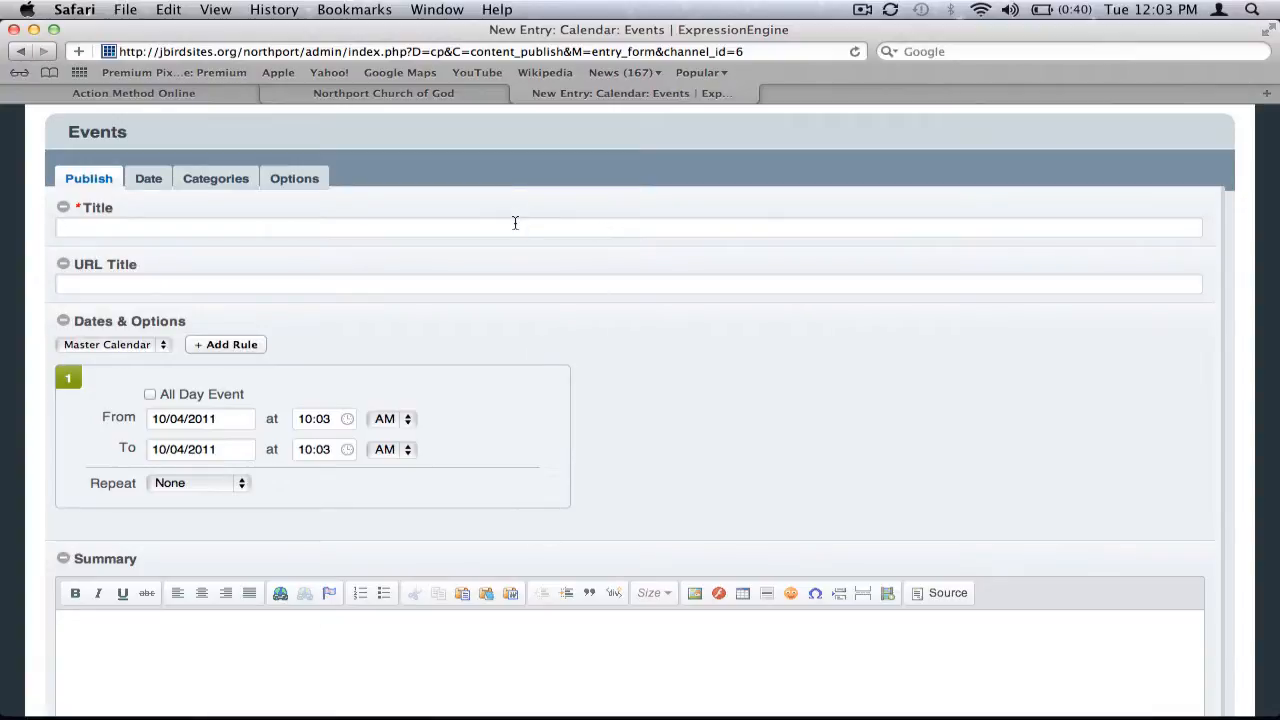
Enter the entry title Singles Outreach
{"action": "type", "text": "Singles Outreach"}
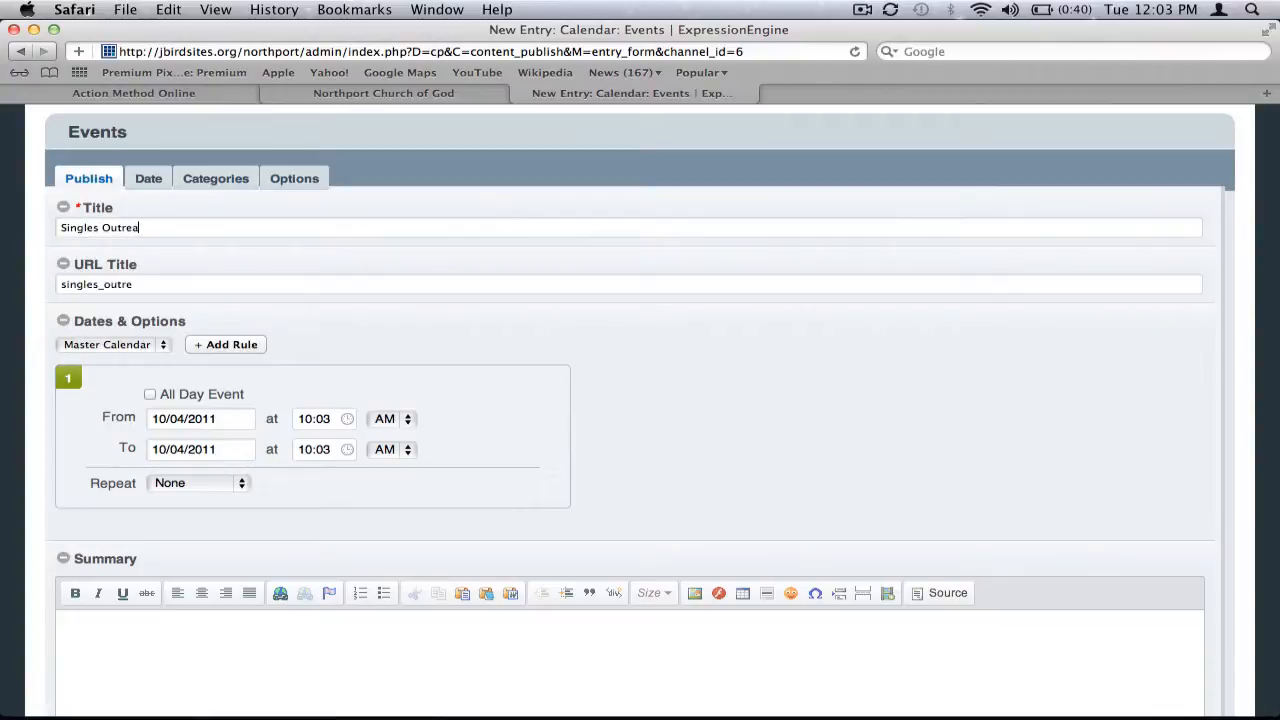
{"action": "double_click", "coordinate": [201, 274]}
{"action": "scroll", "coordinate": [226, 305], "scroll_direction": "down", "scroll_amount": 3}
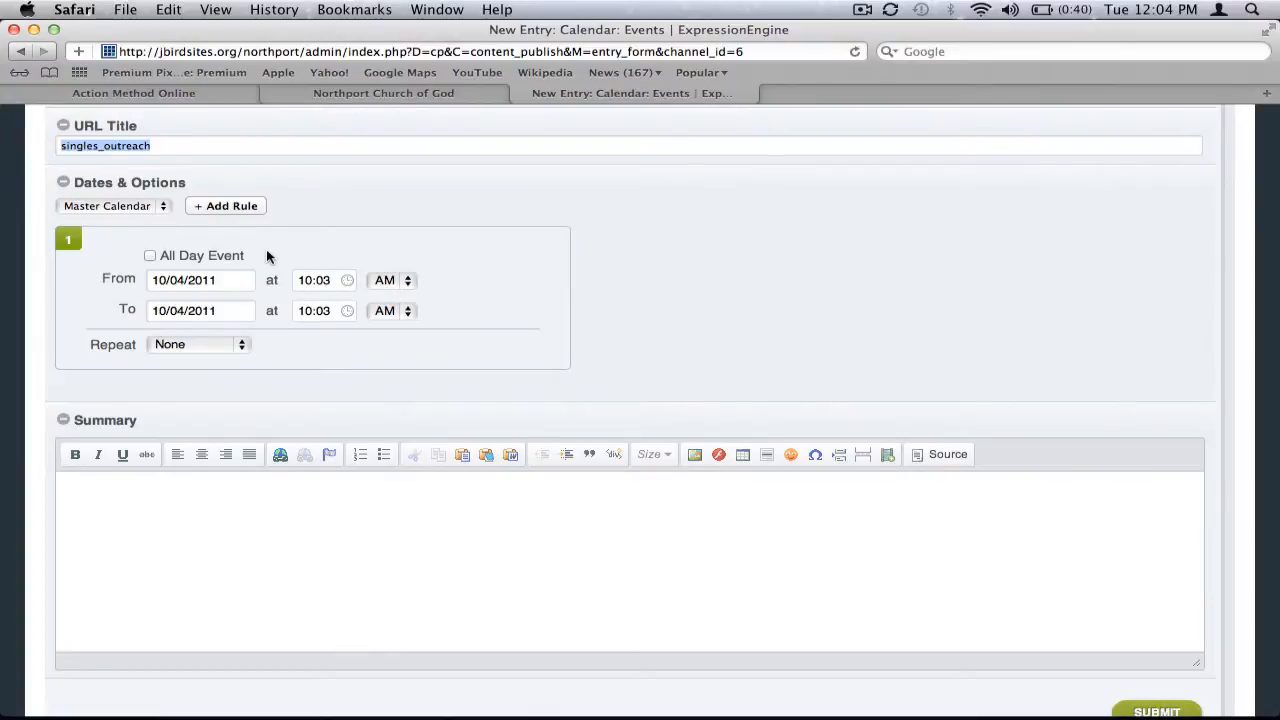
Set the event's start date to 10/14/2011
{"action": "left_click", "coordinate": [150, 257]}
{"action": "left_click", "coordinate": [151, 258]}
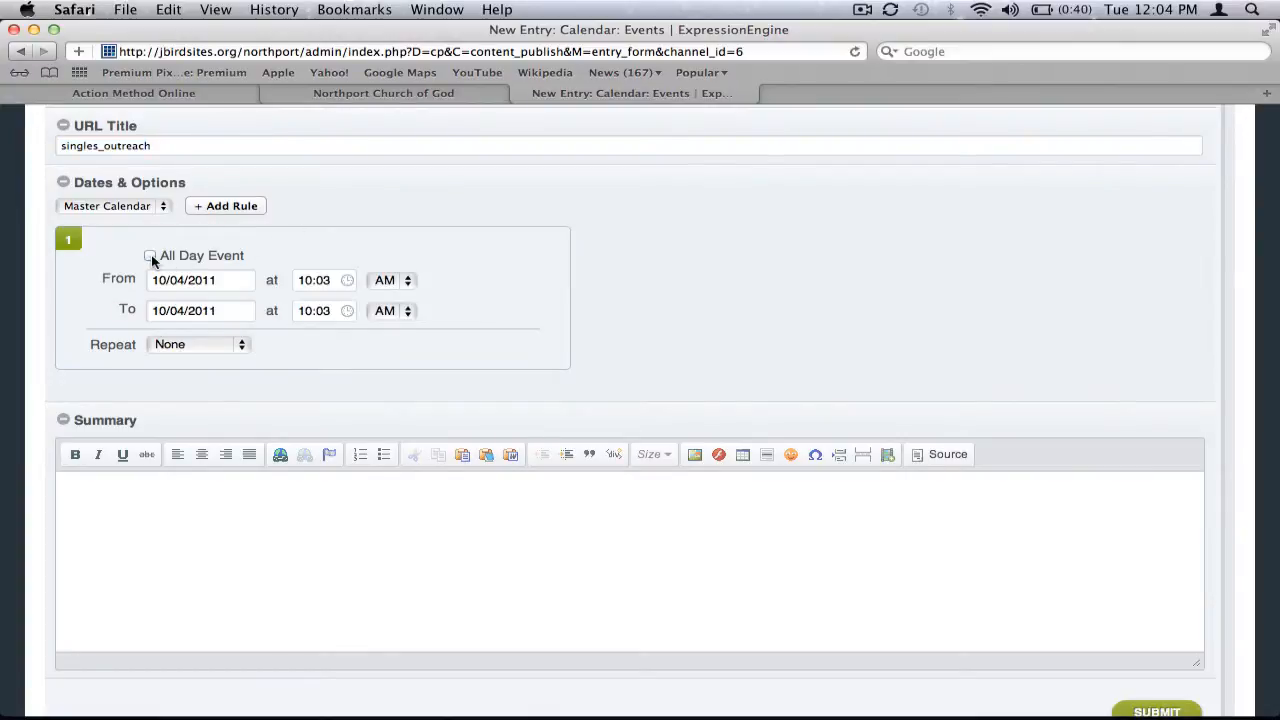
{"action": "left_click", "coordinate": [199, 280]}
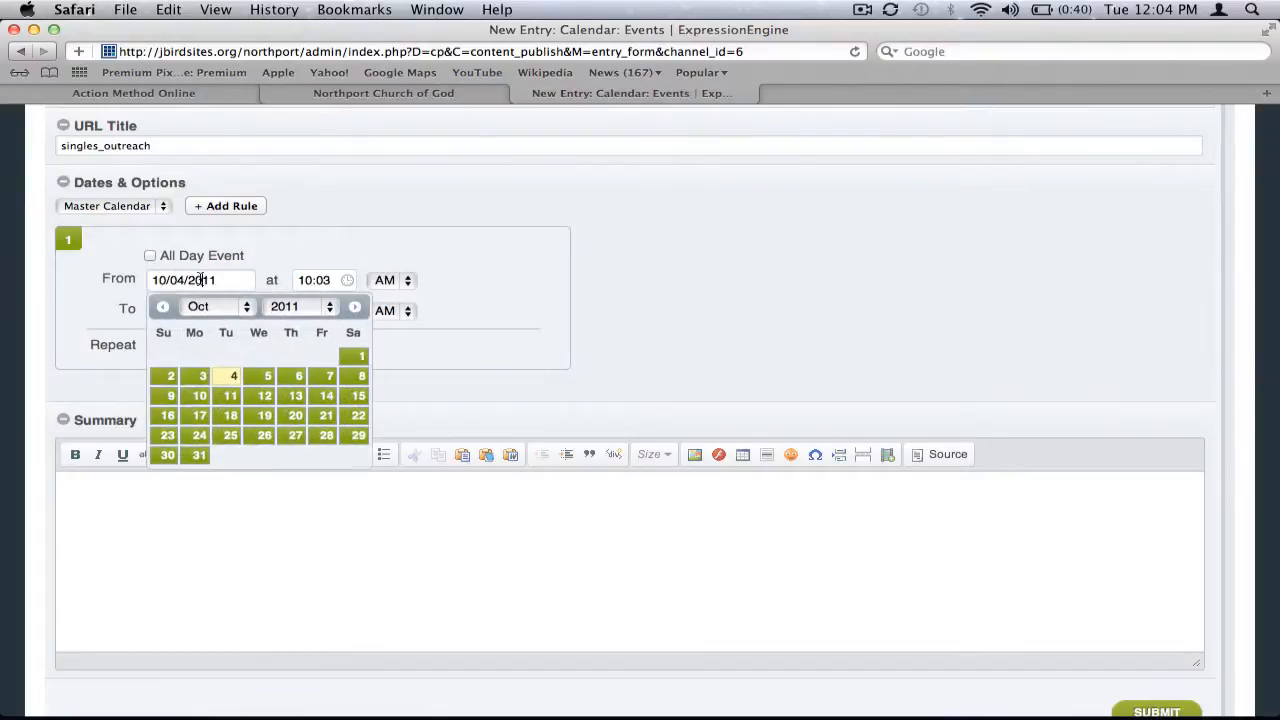
{"action": "left_click", "coordinate": [323, 396]}
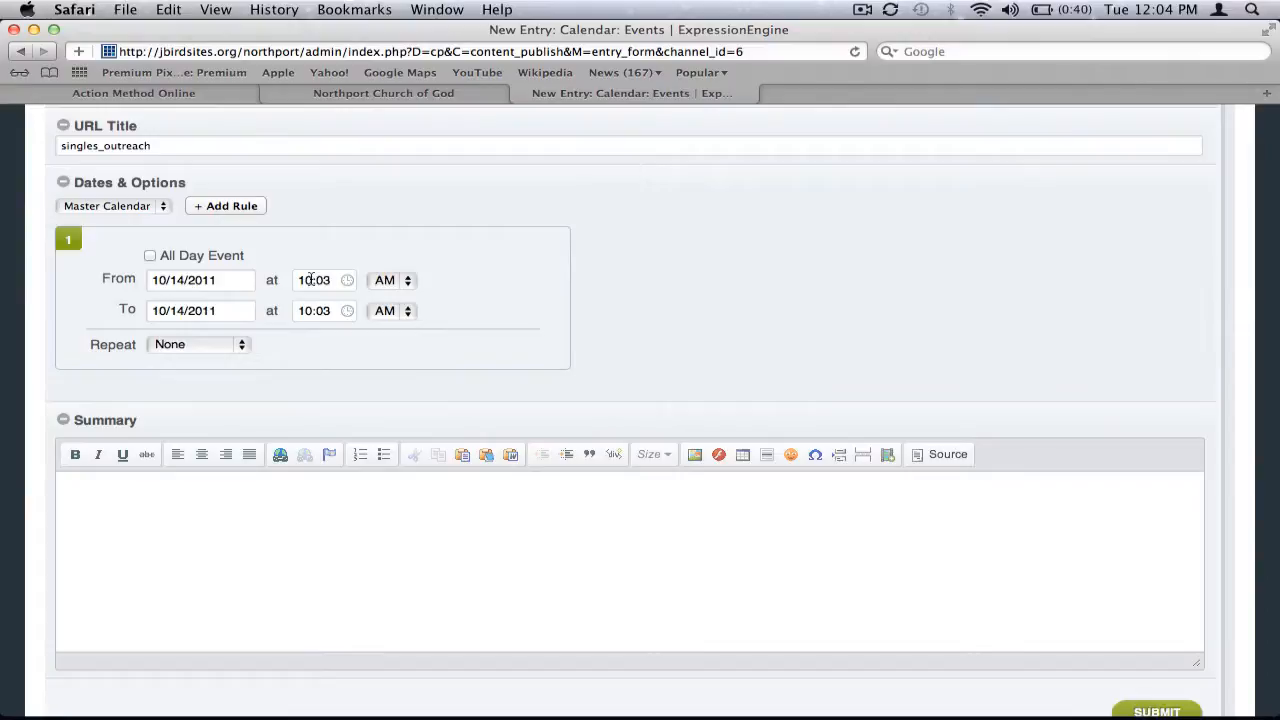
Set the event's start time to 7:00 PM
{"action": "left_click_drag", "start_coordinate": [311, 280], "coordinate": [286, 280]}
{"action": "type", "text": "7"}
{"action": "left_click", "coordinate": [325, 280]}
{"action": "key", "text": "BackSpace"}
{"action": "left_click", "coordinate": [388, 280]}
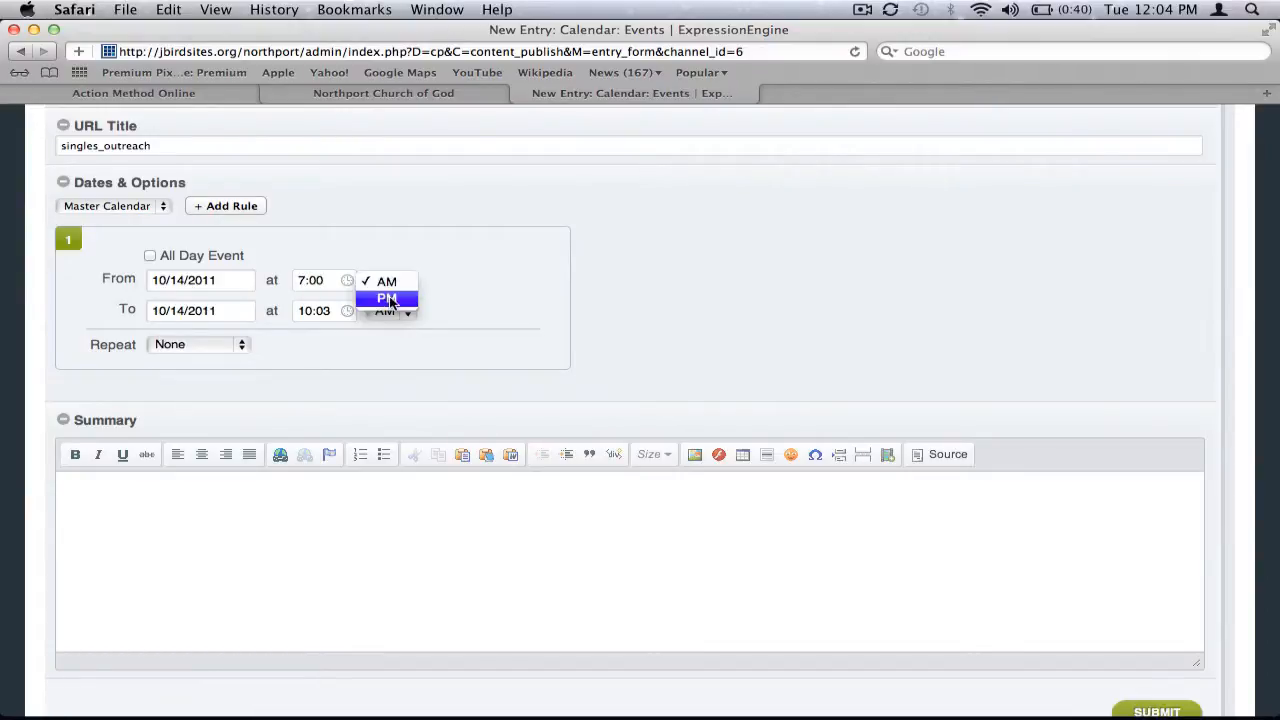
{"action": "left_click", "coordinate": [374, 296]}
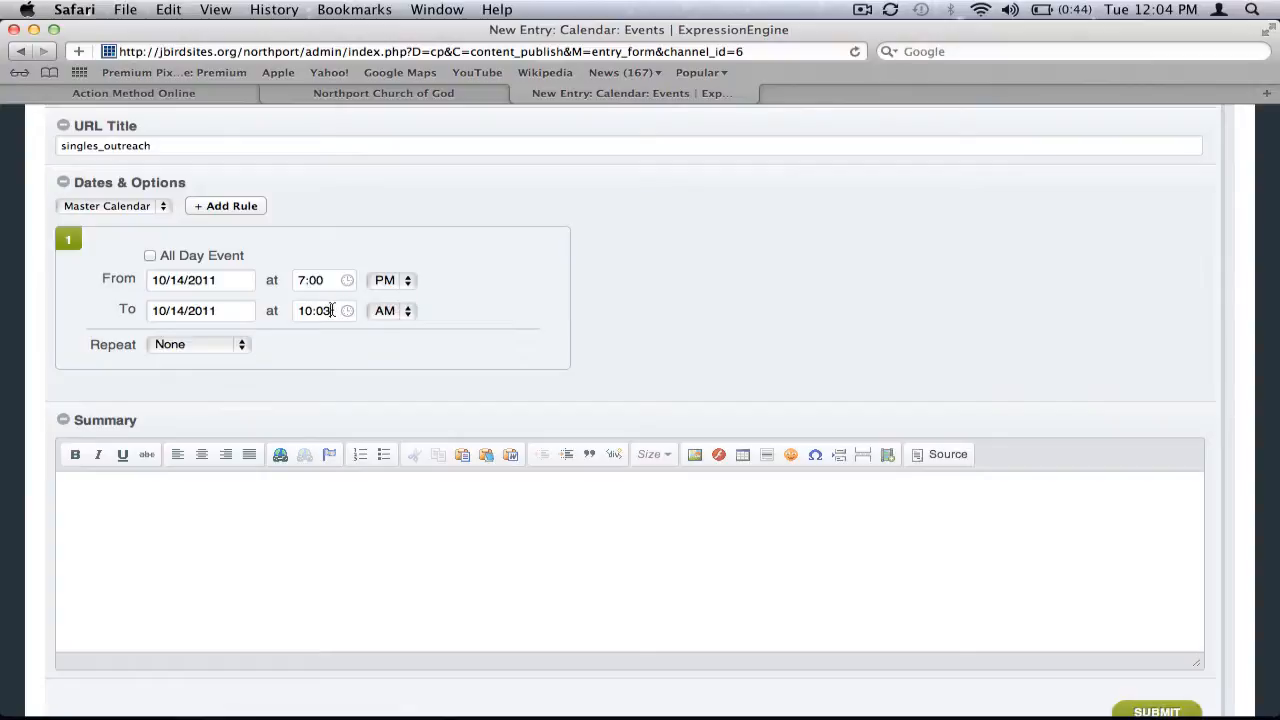
Set the event's end time to 10:00 PM
{"action": "left_click", "coordinate": [332, 310]}
{"action": "key", "text": "BackSpace"}
{"action": "type", "text": "0"}
{"action": "left_click", "coordinate": [386, 312]}
{"action": "left_click", "coordinate": [391, 329]}
{"action": "left_click", "coordinate": [229, 346]}
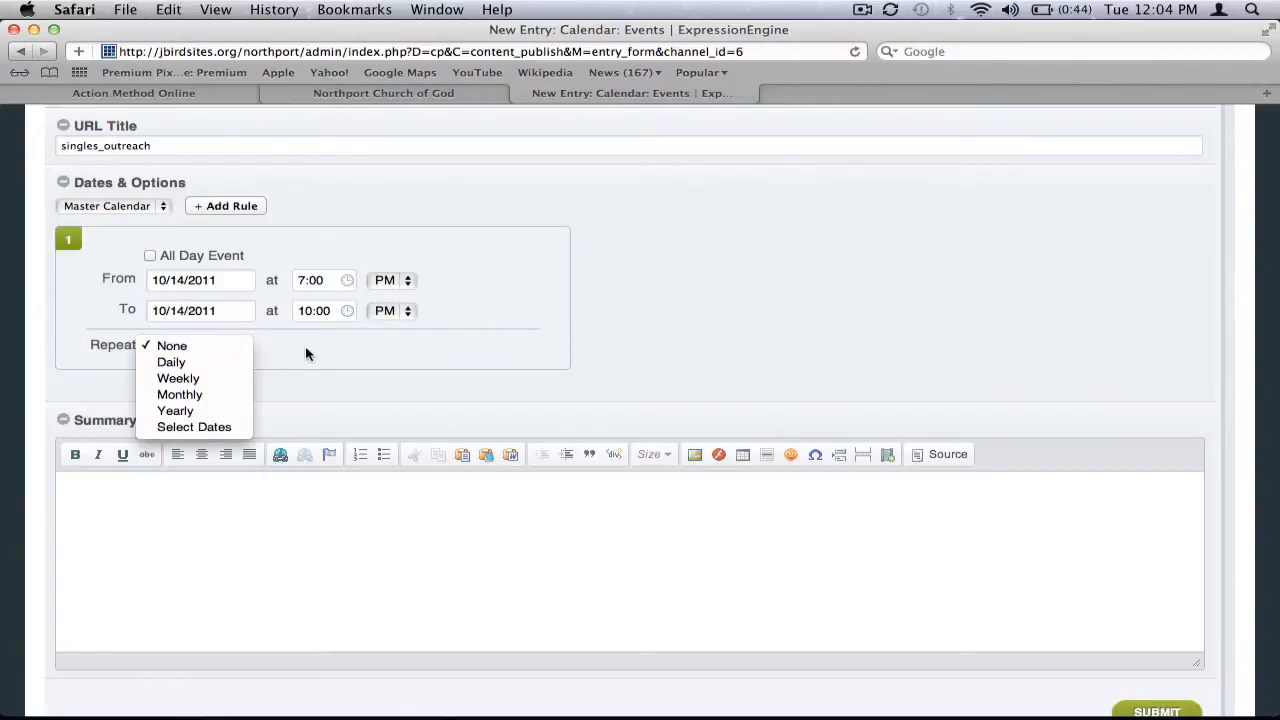
{"action": "left_click", "coordinate": [229, 379]}
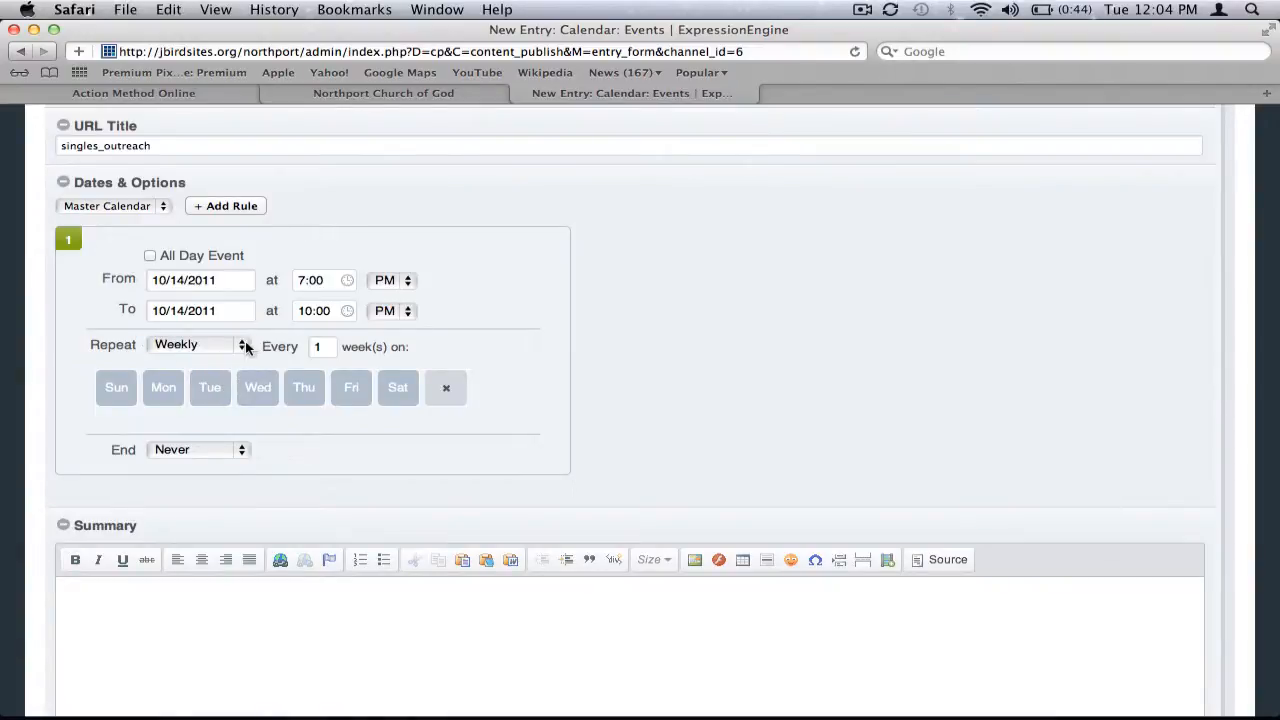
{"action": "left_click", "coordinate": [353, 390]}
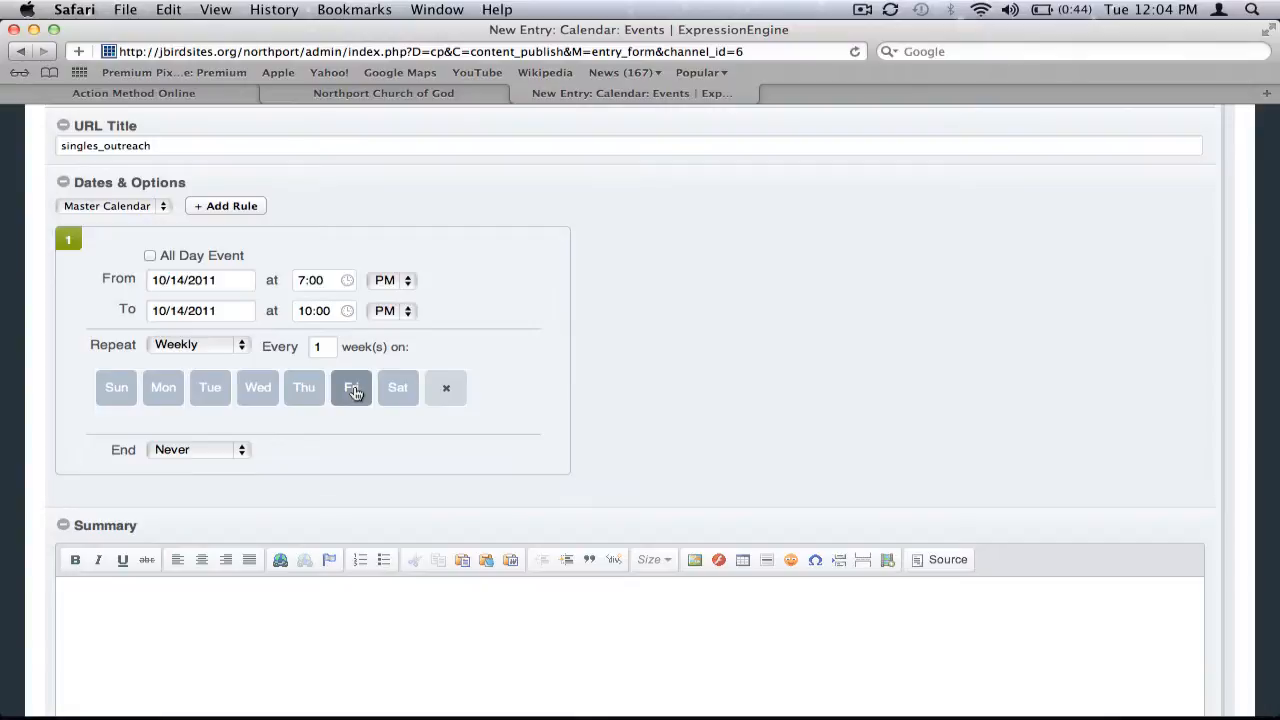
{"action": "left_click", "coordinate": [228, 449]}
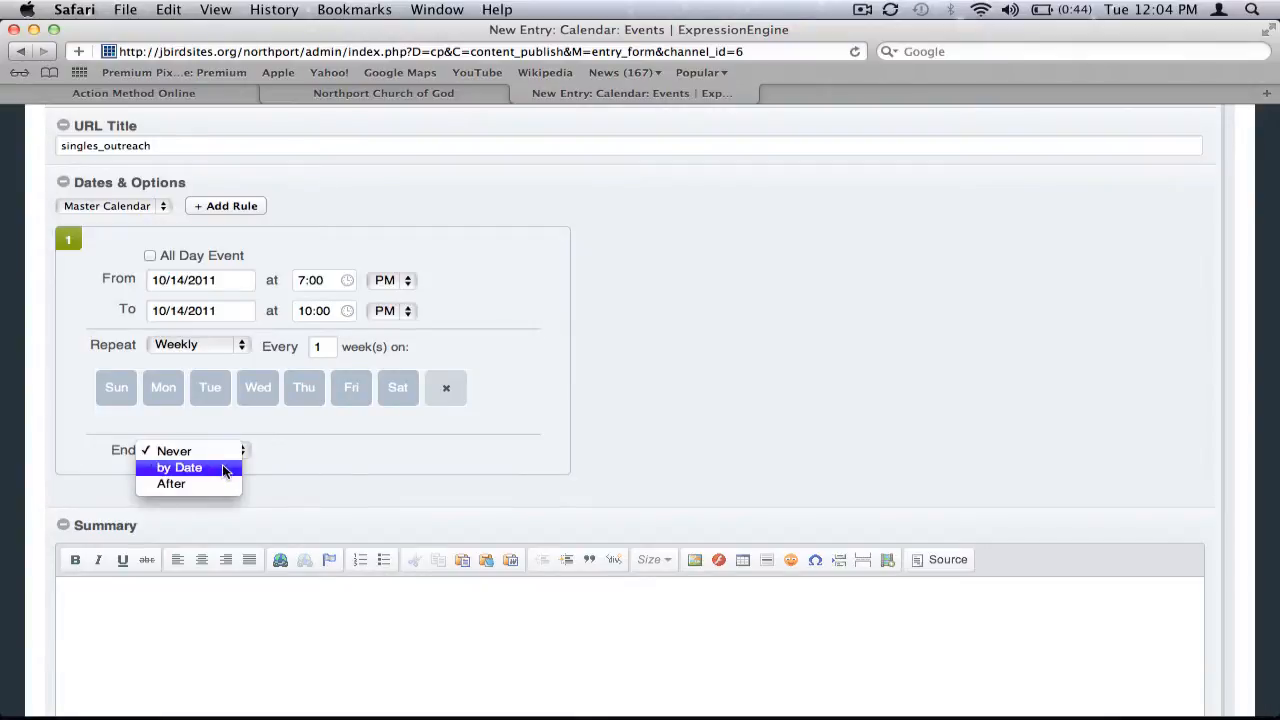
{"action": "left_click", "coordinate": [222, 486]}
{"action": "left_click", "coordinate": [280, 452]}
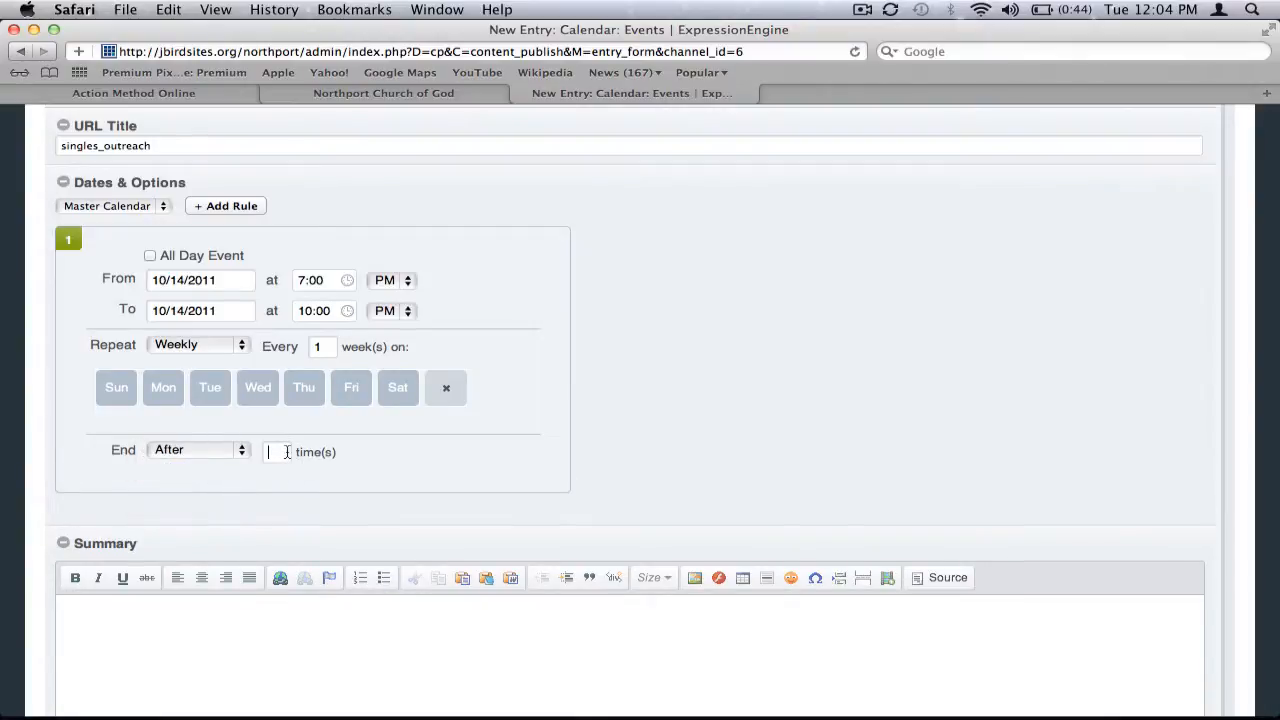
{"action": "type", "text": "5"}
{"action": "left_click", "coordinate": [228, 345]}
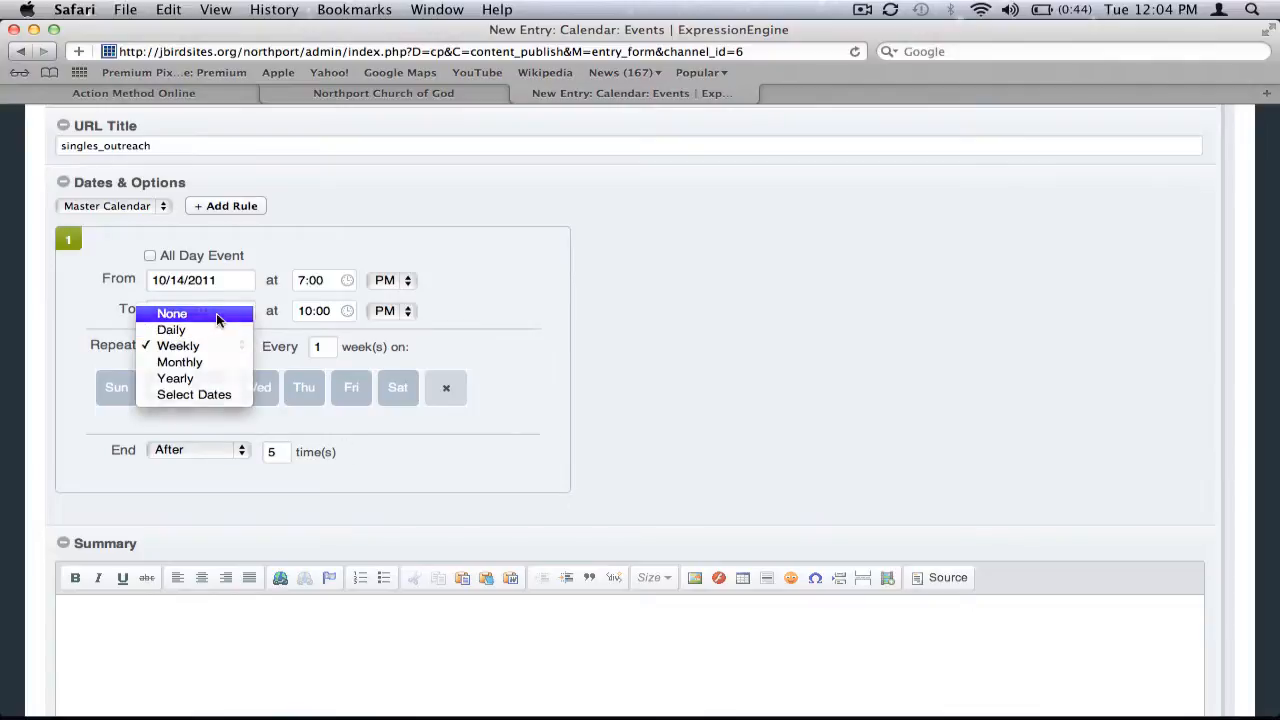
{"action": "left_click", "coordinate": [216, 313]}
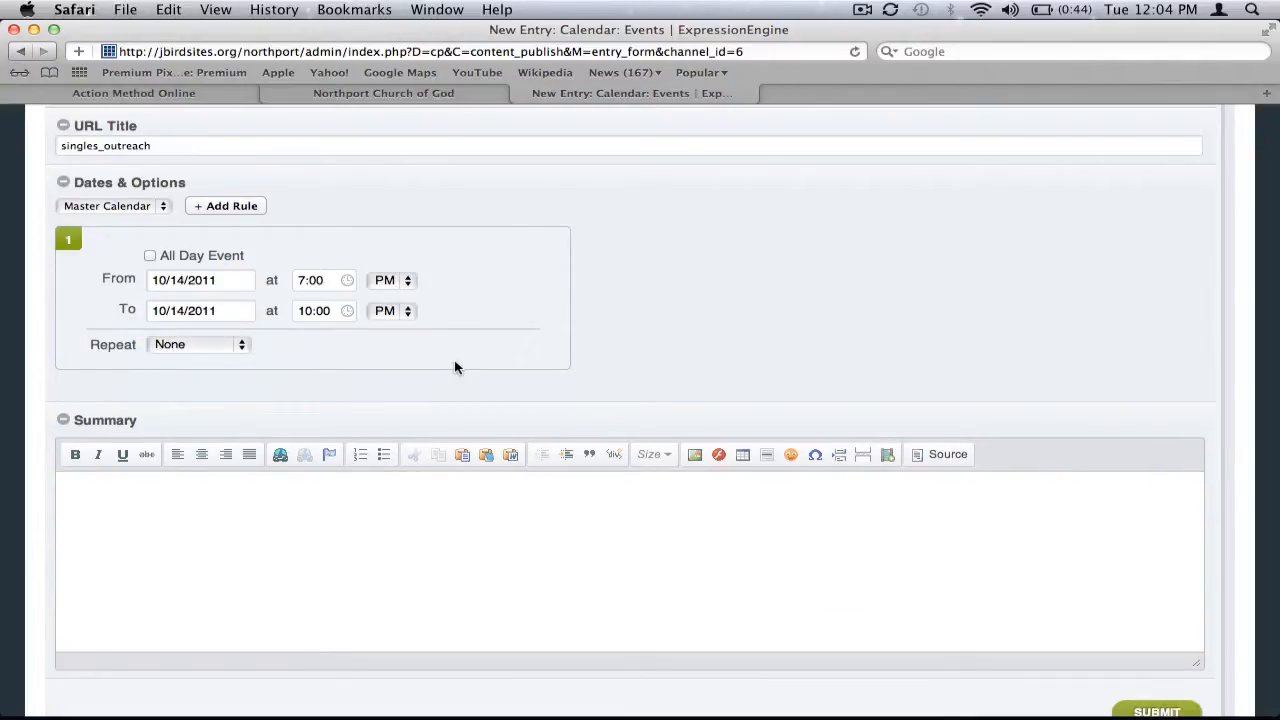
Write the summary "You won't want to miss this great event for singles at our church." and submit the entry
{"action": "scroll", "coordinate": [470, 358], "scroll_direction": "up", "scroll_amount": 3}
{"action": "scroll", "coordinate": [472, 358], "scroll_direction": "down", "scroll_amount": 5}
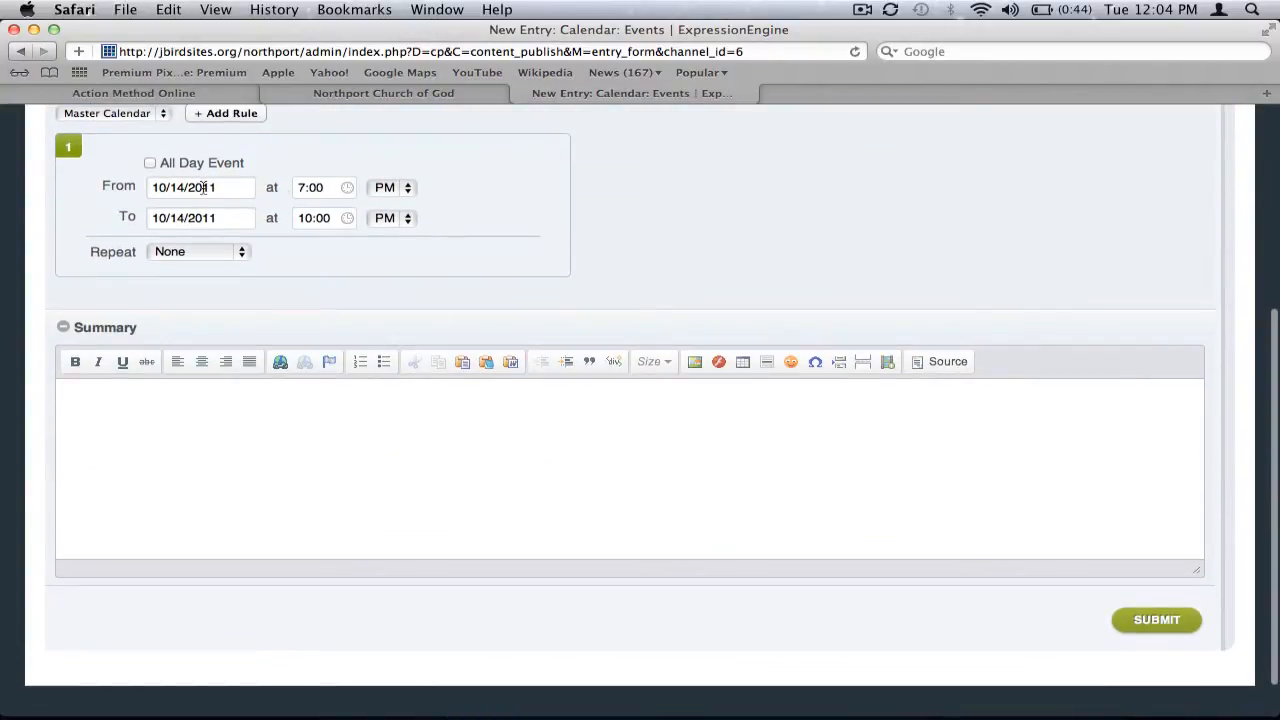
{"action": "left_click", "coordinate": [194, 416]}
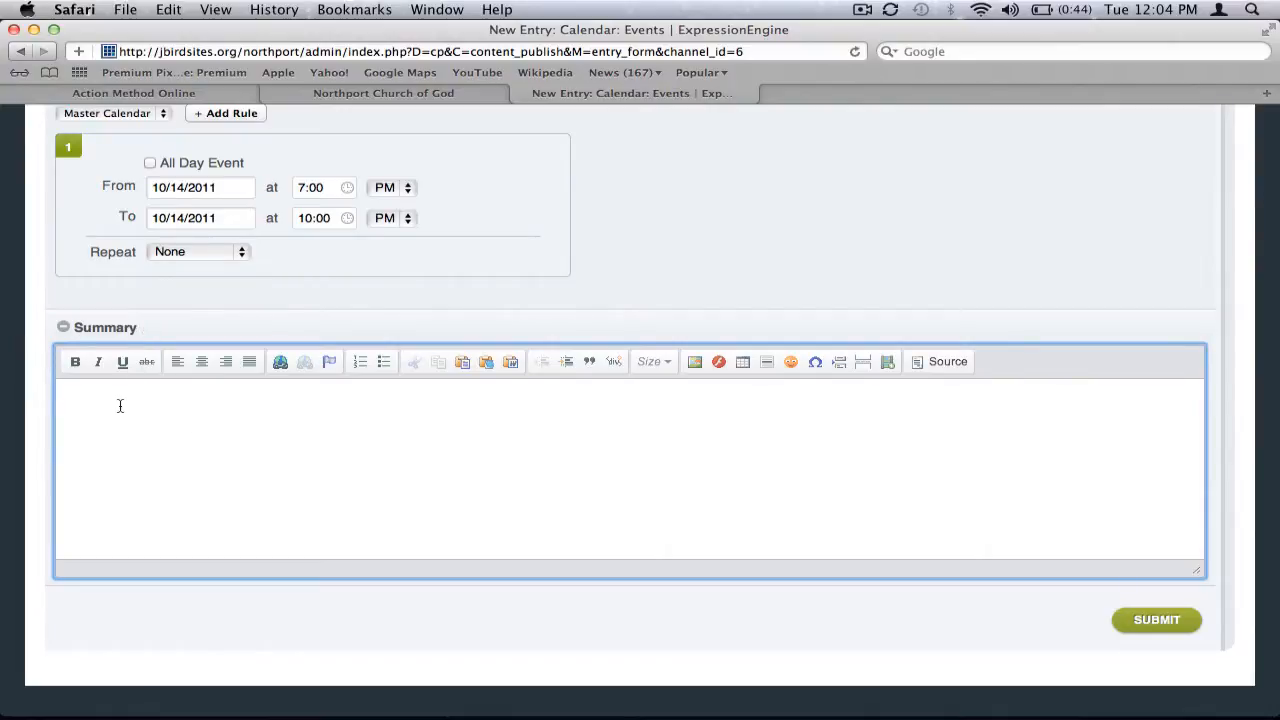
{"action": "type", "text": "You won't want to miss the"}
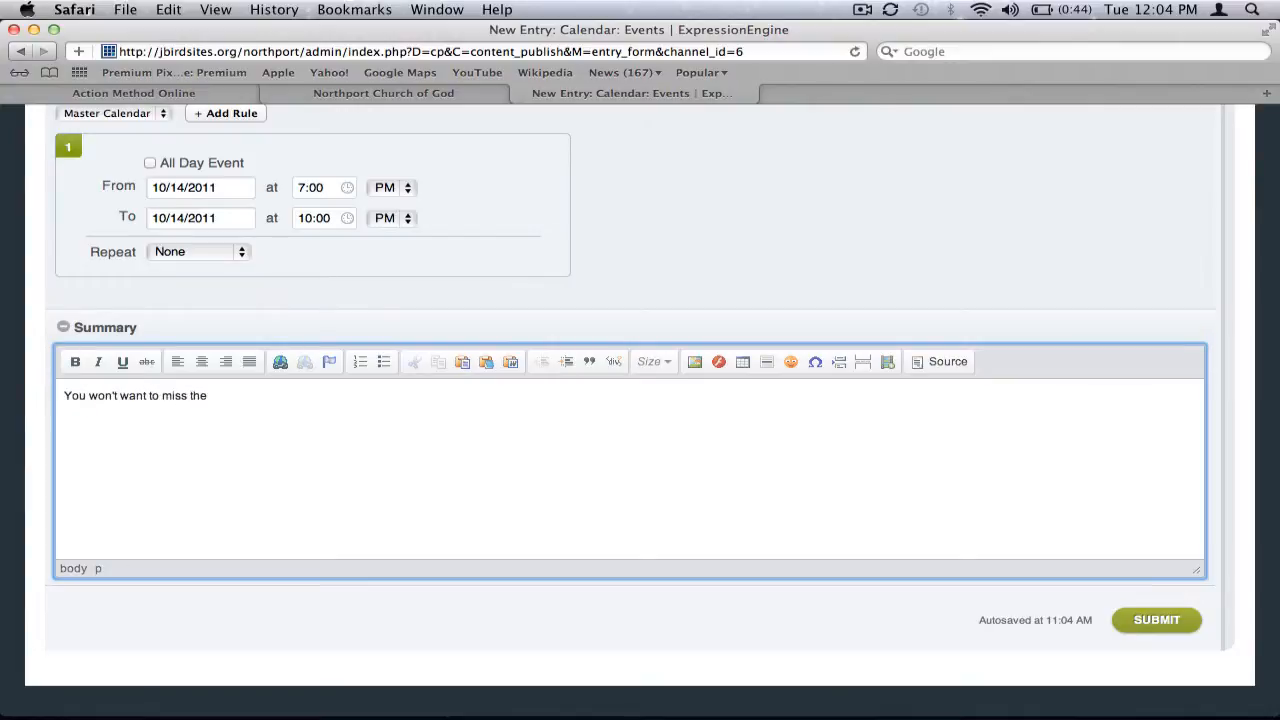
{"action": "key", "text": "BackSpace"}
{"action": "type", "text": "is great event for singles"}
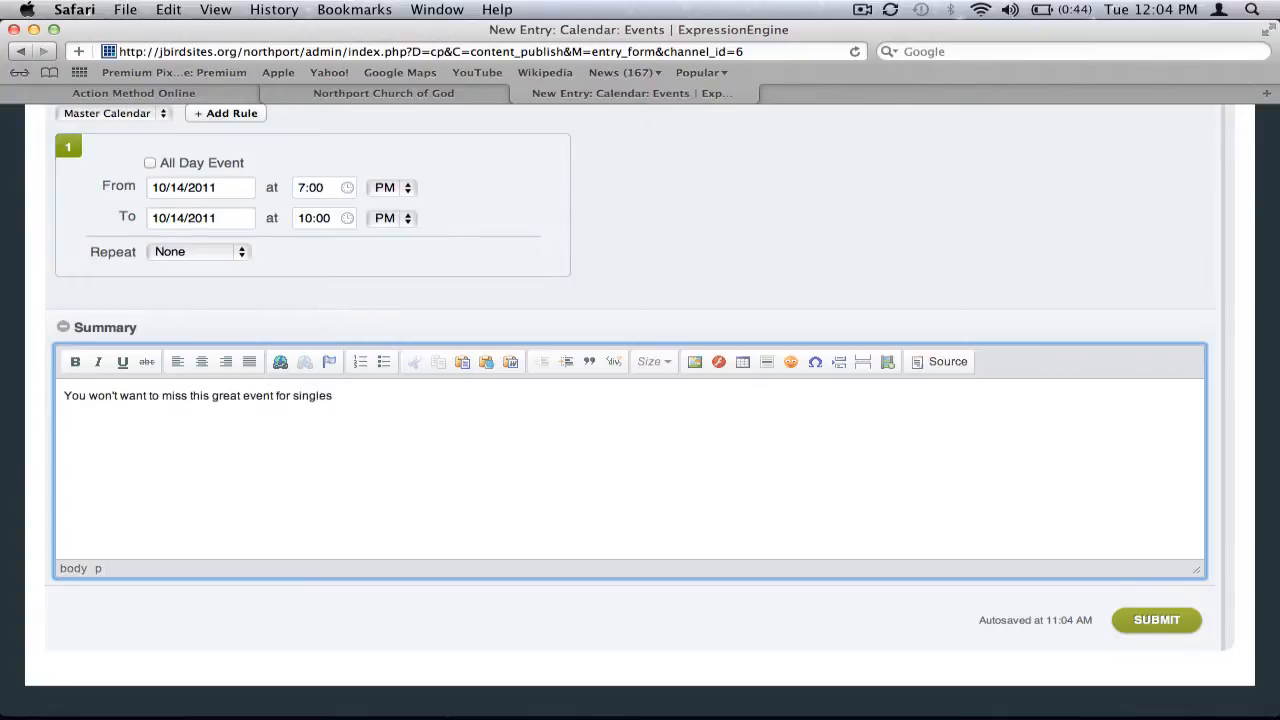
{"action": "type", "text": " at oour church."}
{"action": "left_click", "coordinate": [1145, 635]}
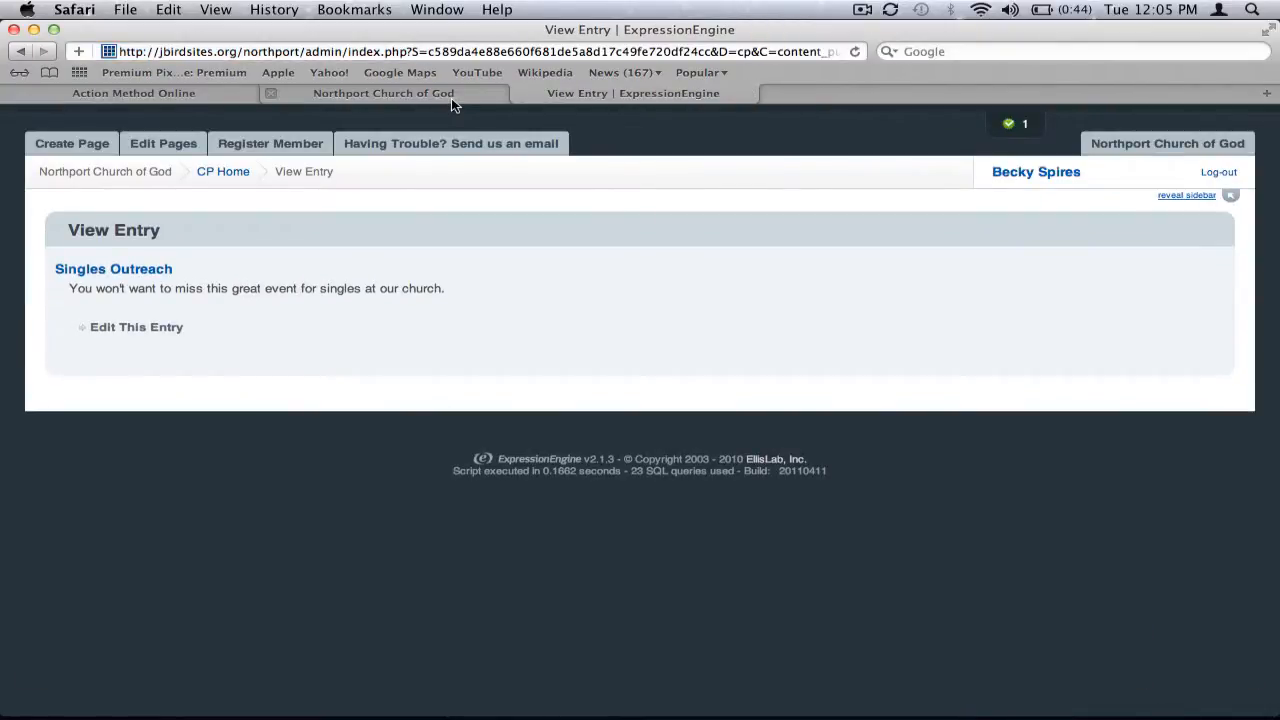
Return to the church website and open its home page
{"action": "left_click", "coordinate": [451, 98]}
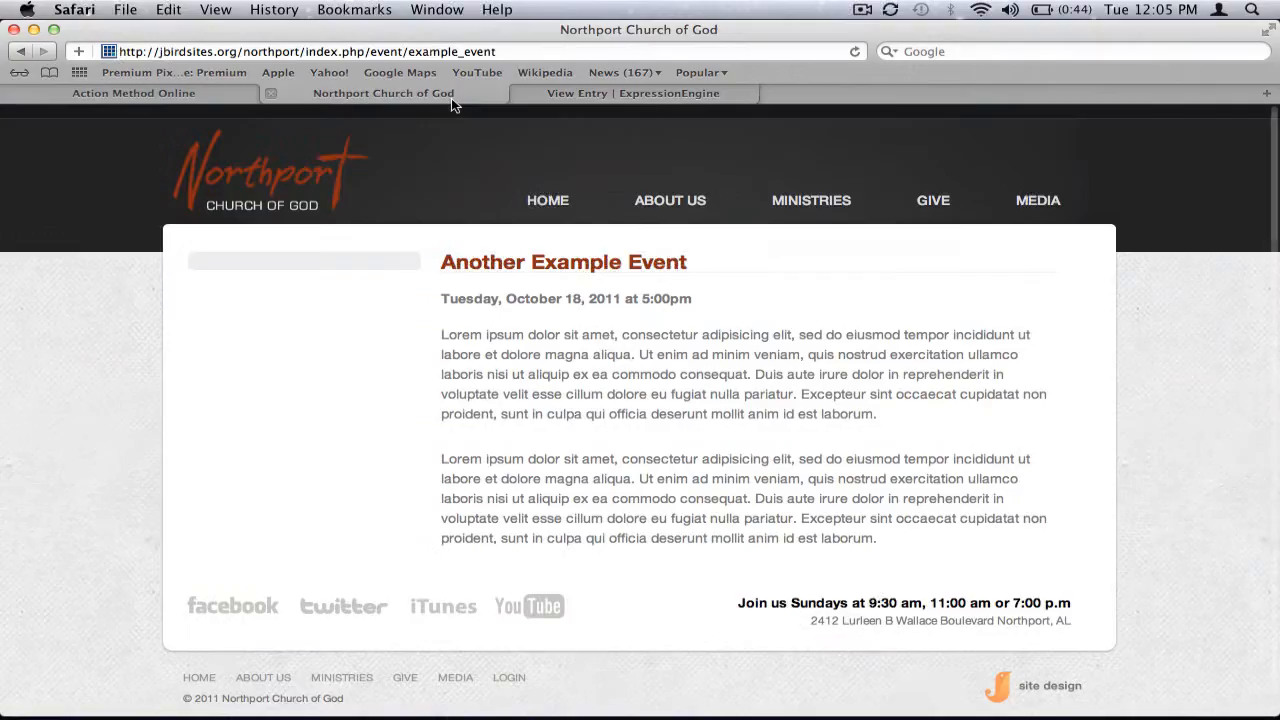
{"action": "left_click", "coordinate": [546, 203]}
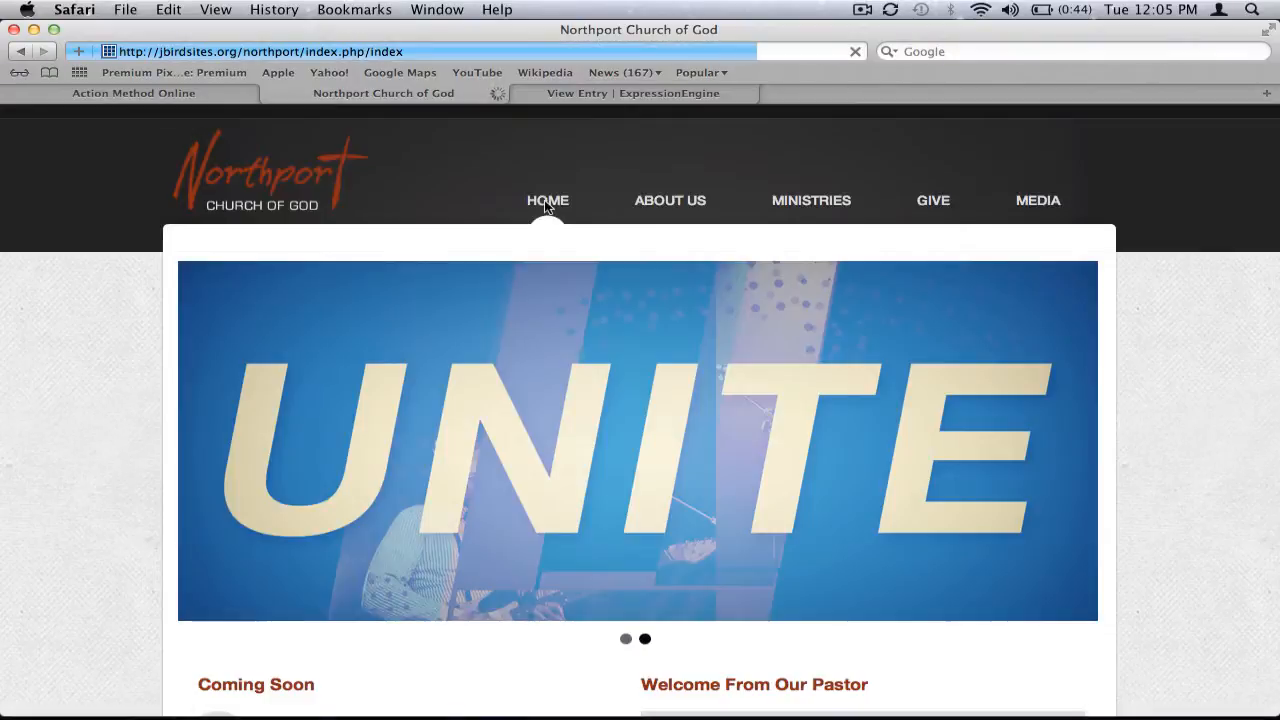
Open the Singles Outreach event page from the home page's Coming Soon list
{"action": "scroll", "coordinate": [845, 165], "scroll_direction": "down", "scroll_amount": 8}
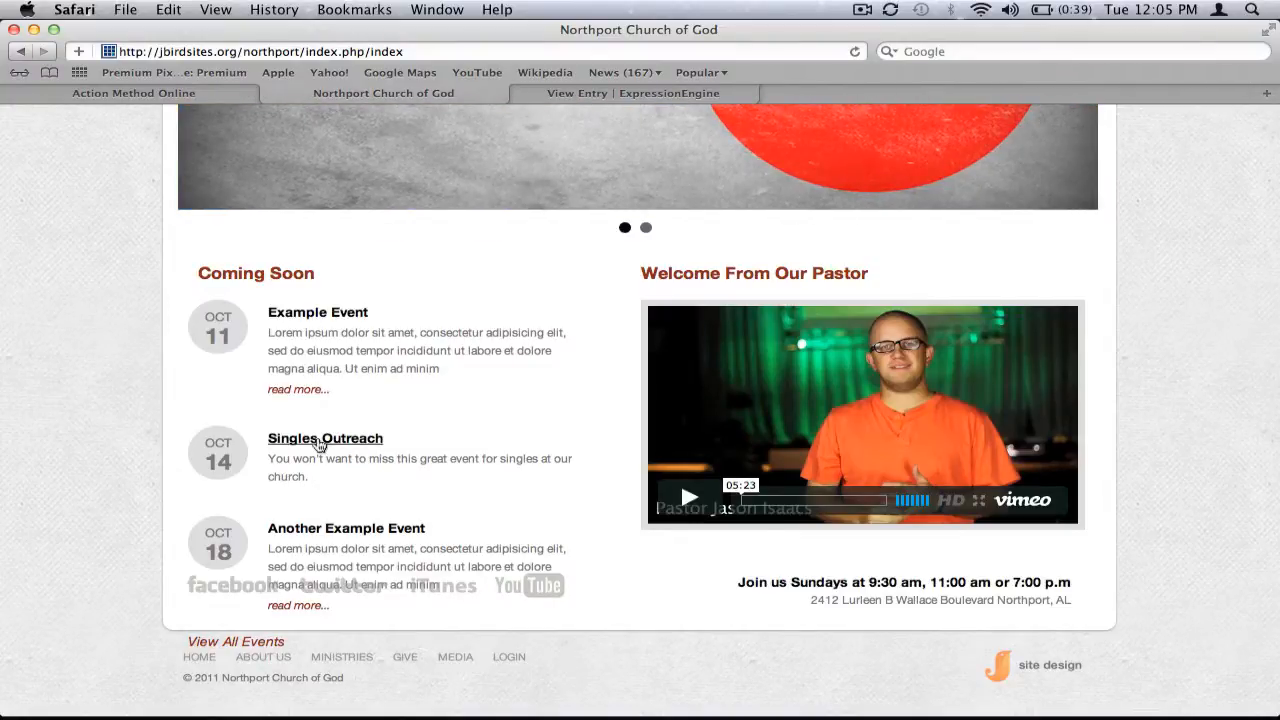
{"action": "left_click", "coordinate": [319, 441]}
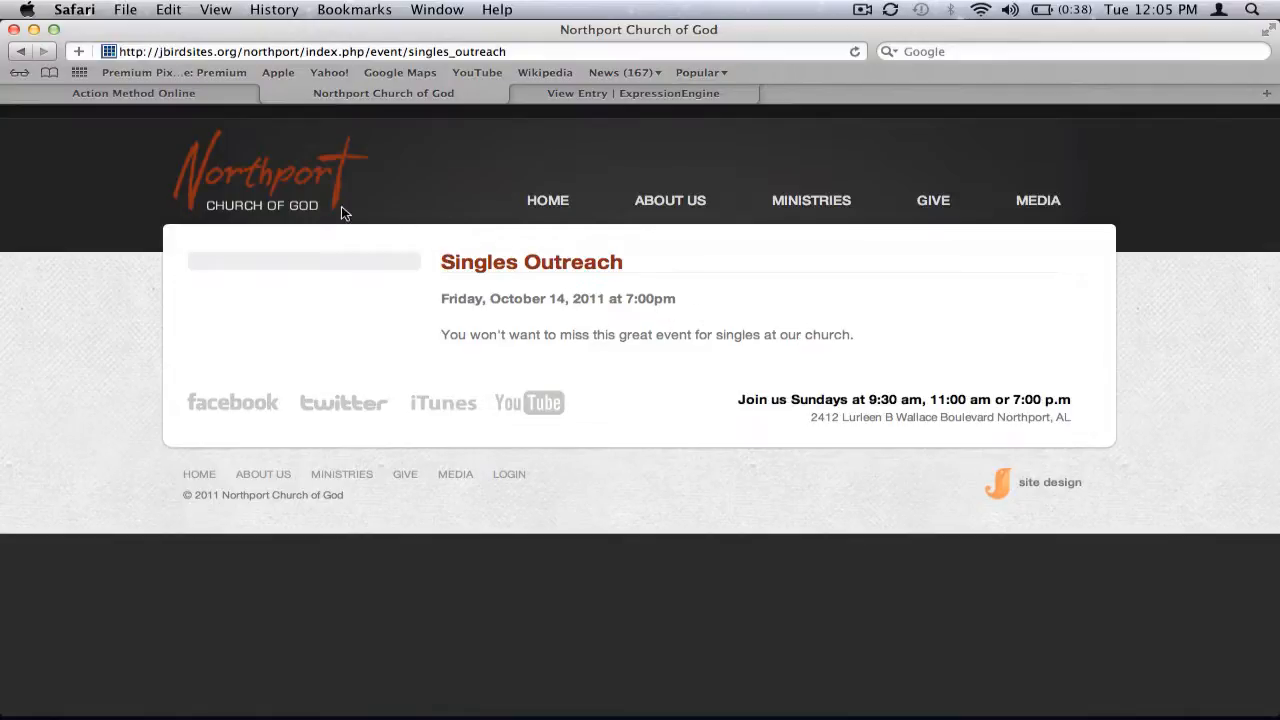
Return home, check the Example Event's read more link, go back and reopen the Singles Outreach event
{"action": "left_click", "coordinate": [527, 203]}
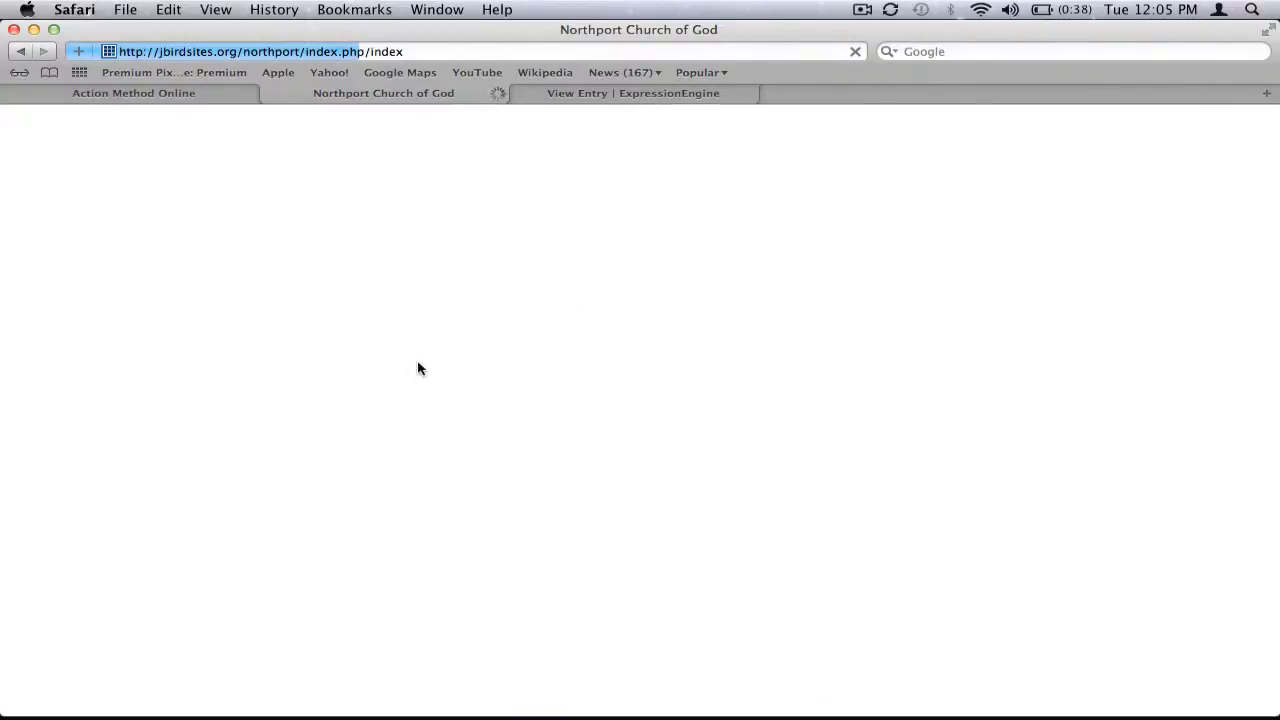
{"action": "scroll", "coordinate": [341, 481], "scroll_direction": "down", "scroll_amount": 3}
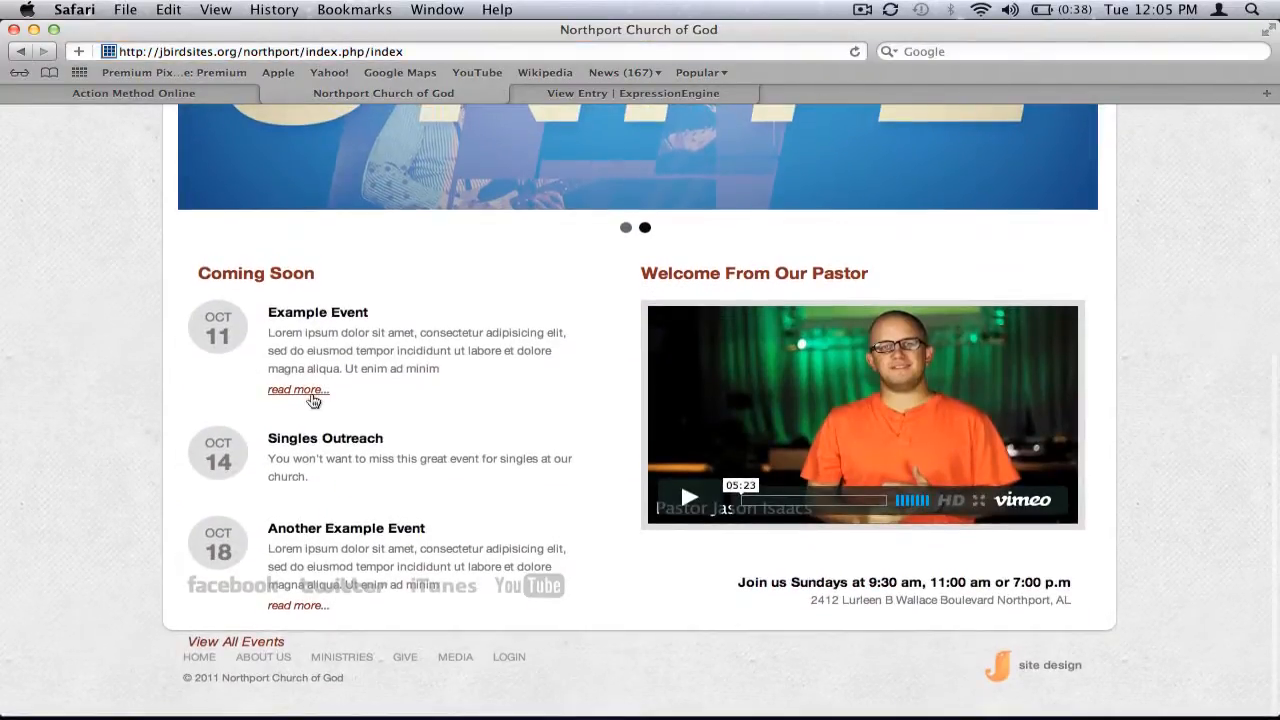
{"action": "left_click", "coordinate": [312, 396]}
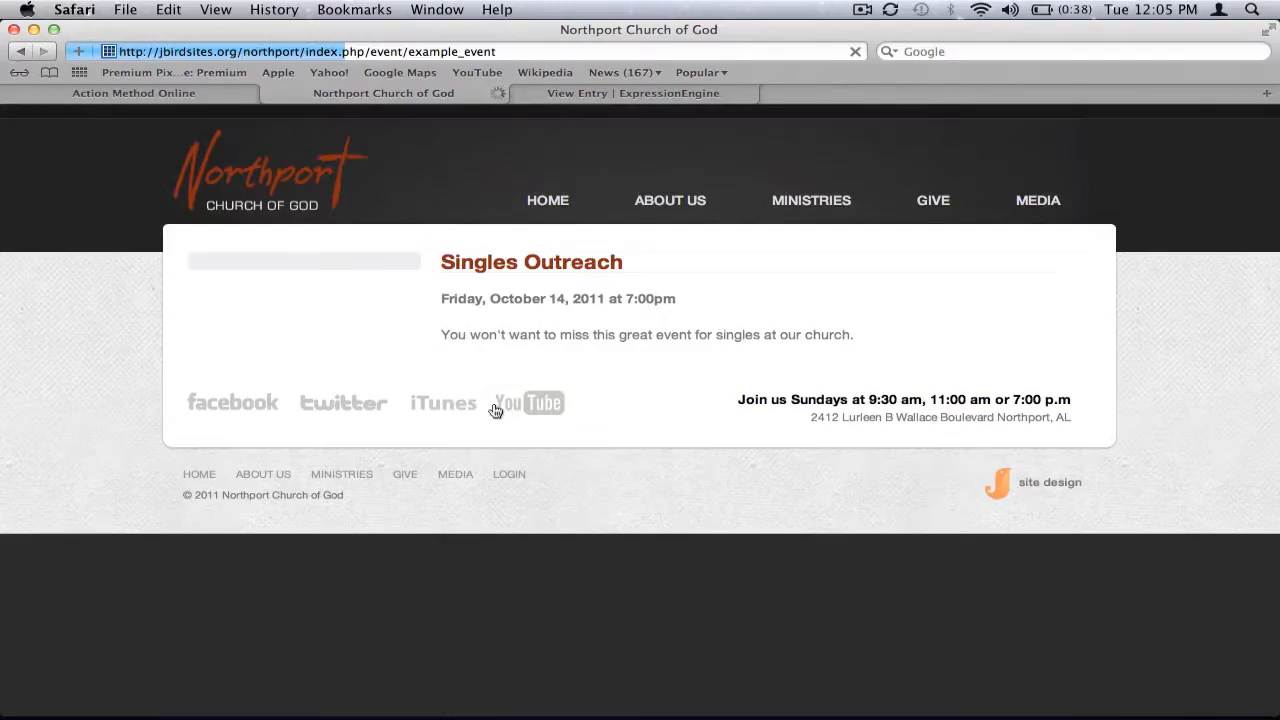
{"action": "left_click", "coordinate": [20, 52]}
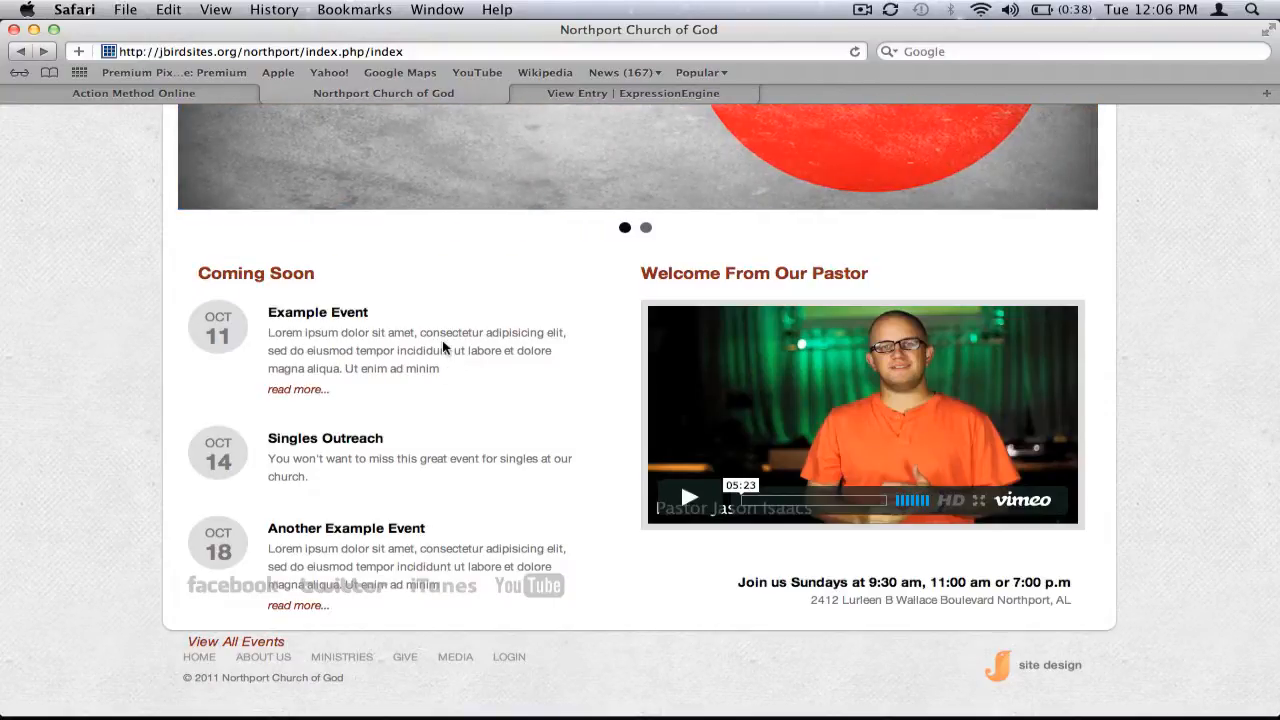
{"action": "left_click", "coordinate": [323, 441]}
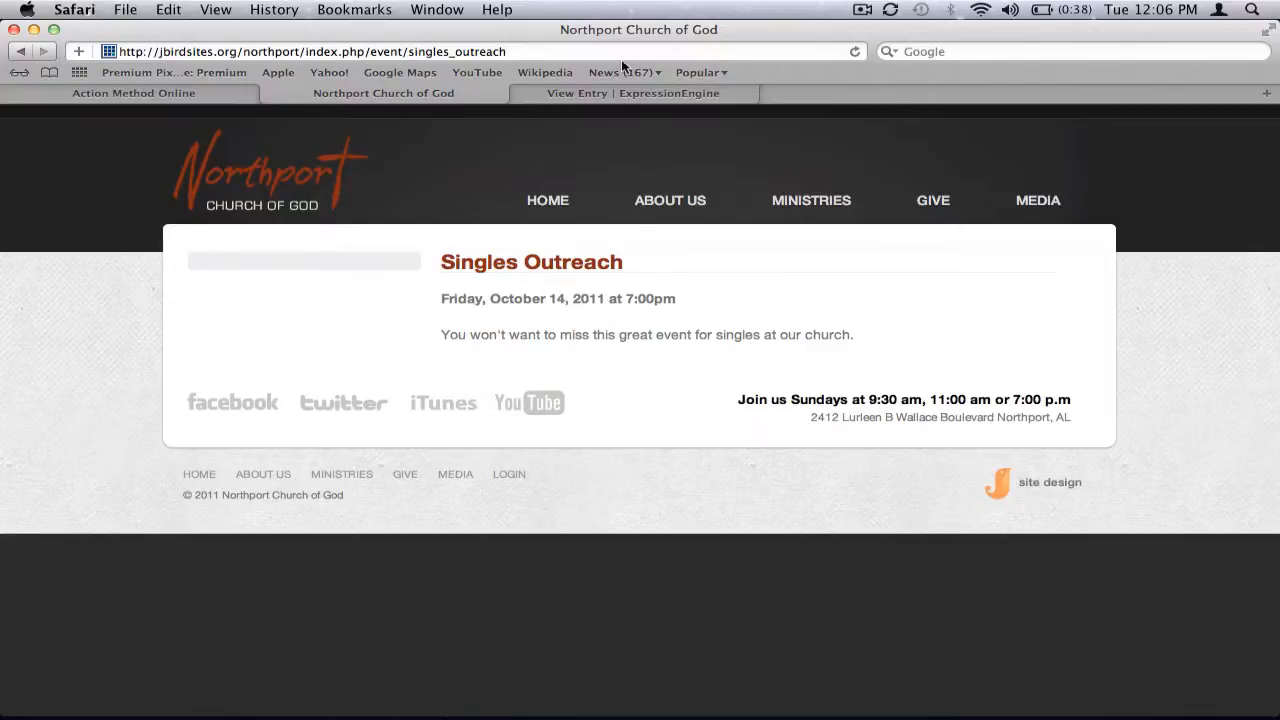
Open the Singles Outreach entry for editing in the control panel and add two blank lines above the summary text
{"action": "left_click", "coordinate": [622, 93]}
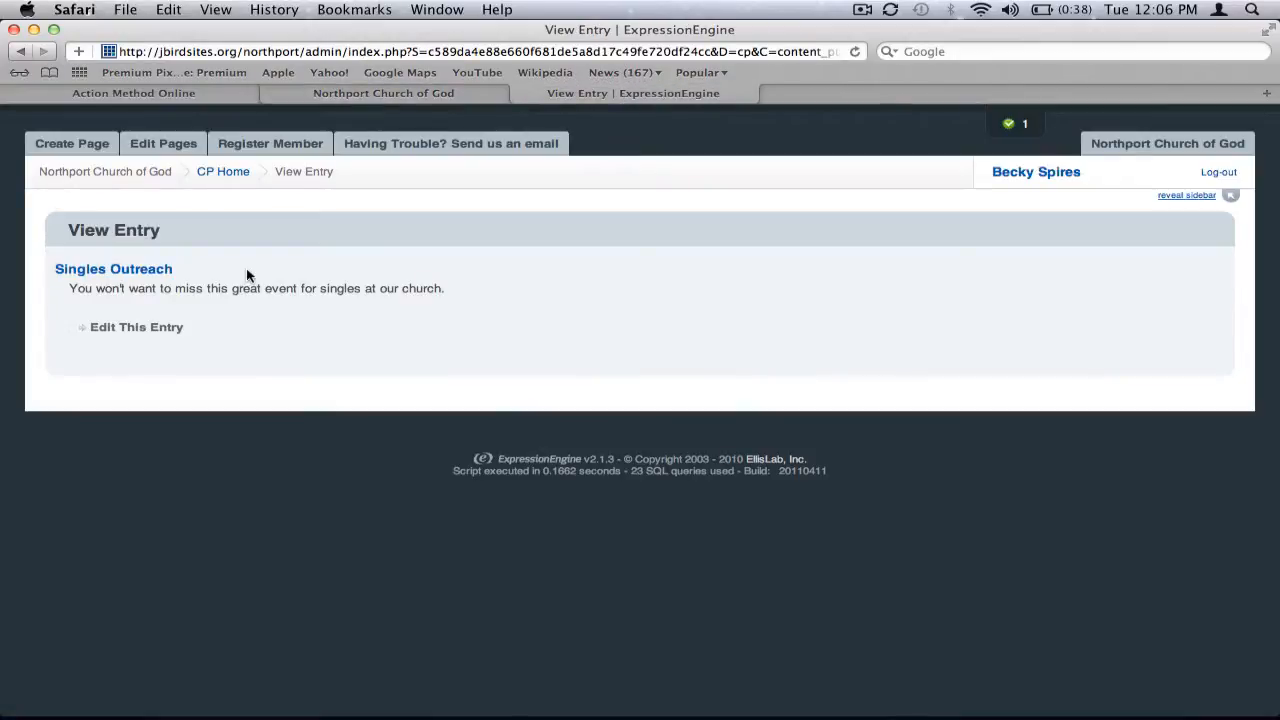
{"action": "left_click", "coordinate": [170, 328]}
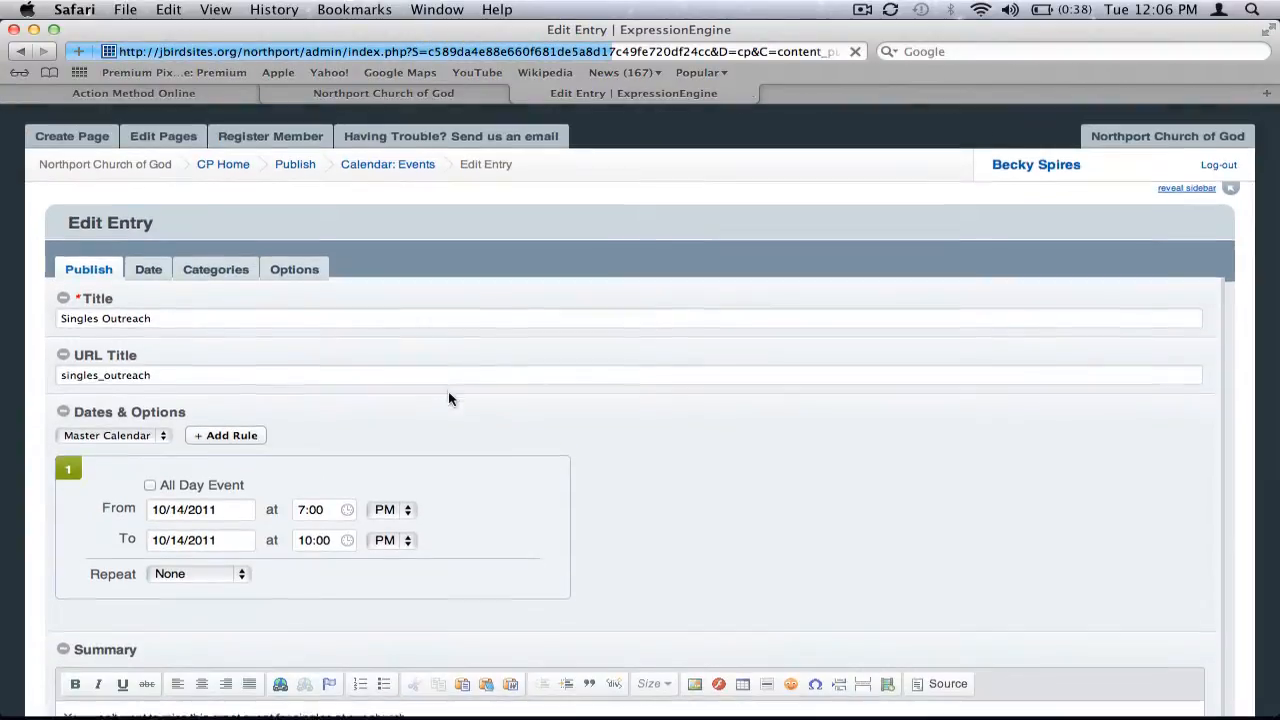
{"action": "scroll", "coordinate": [448, 398], "scroll_direction": "down", "scroll_amount": 5}
{"action": "left_click", "coordinate": [421, 351]}
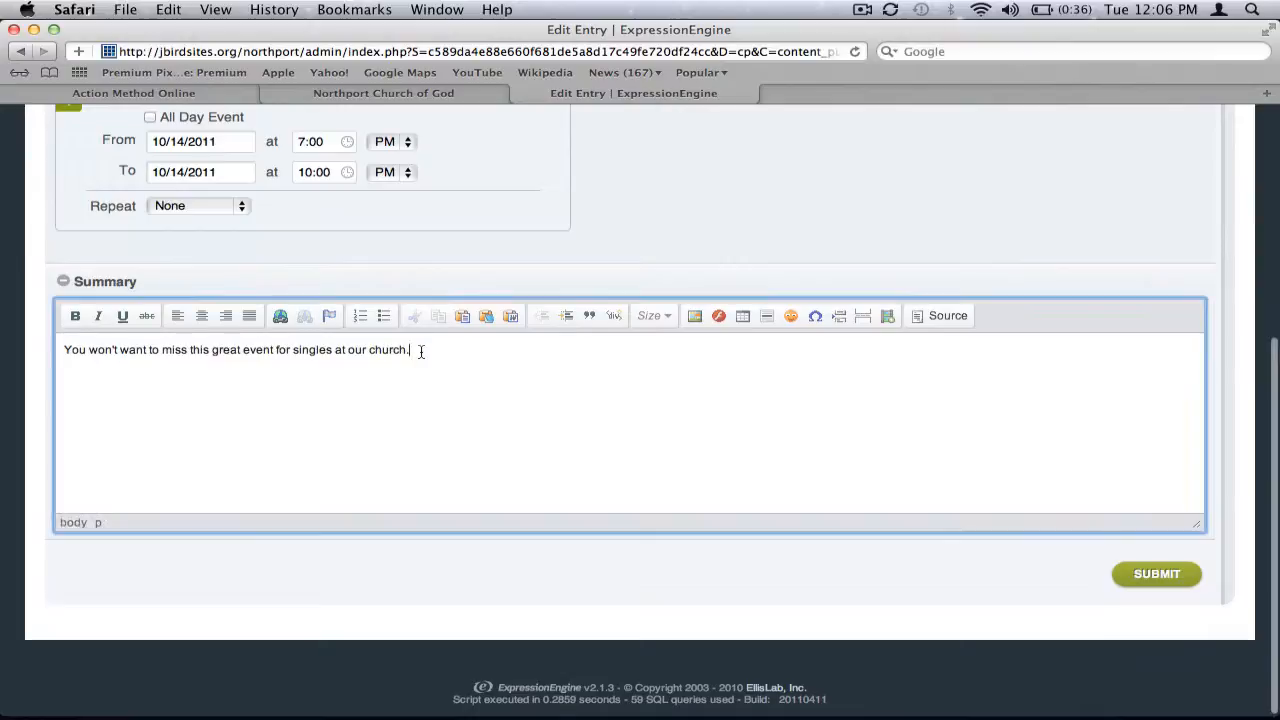
{"action": "left_click", "coordinate": [60, 349]}
{"action": "key", "text": "Return"}
{"action": "key", "text": "Return"}
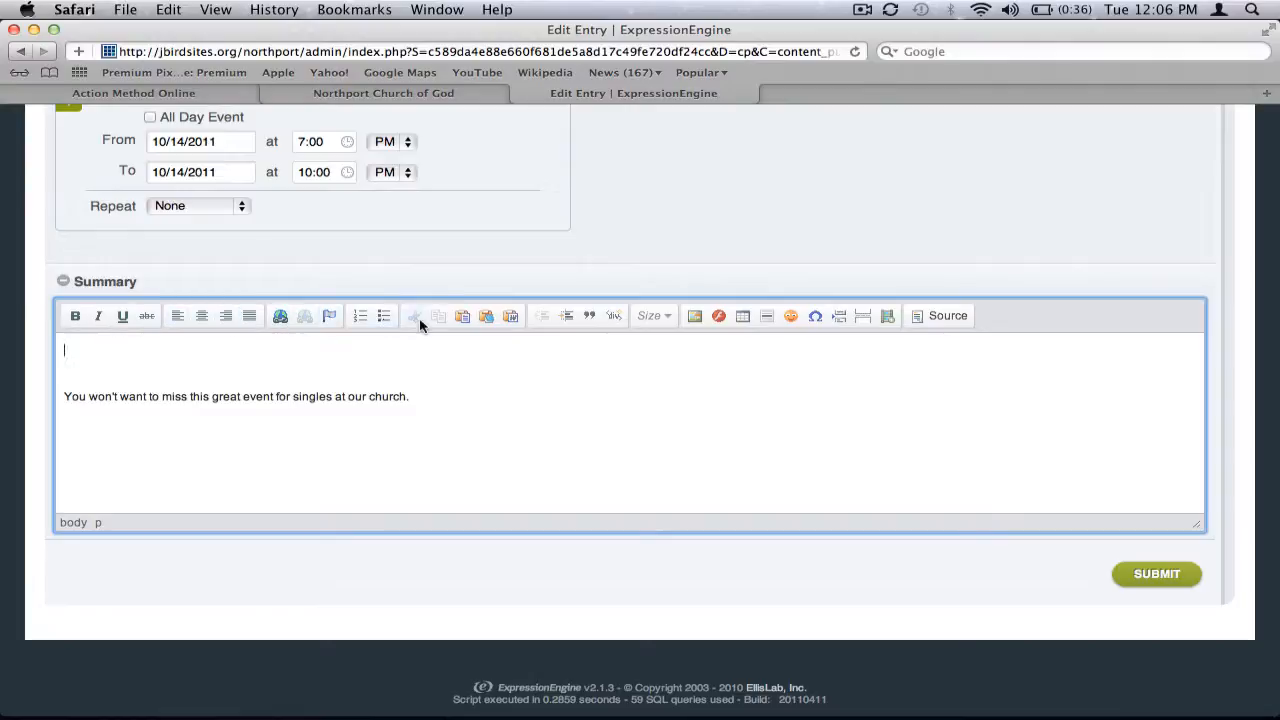
Insert an image at the top of the summary by uploading the hole-in-one file to the server
{"action": "left_click", "coordinate": [695, 317]}
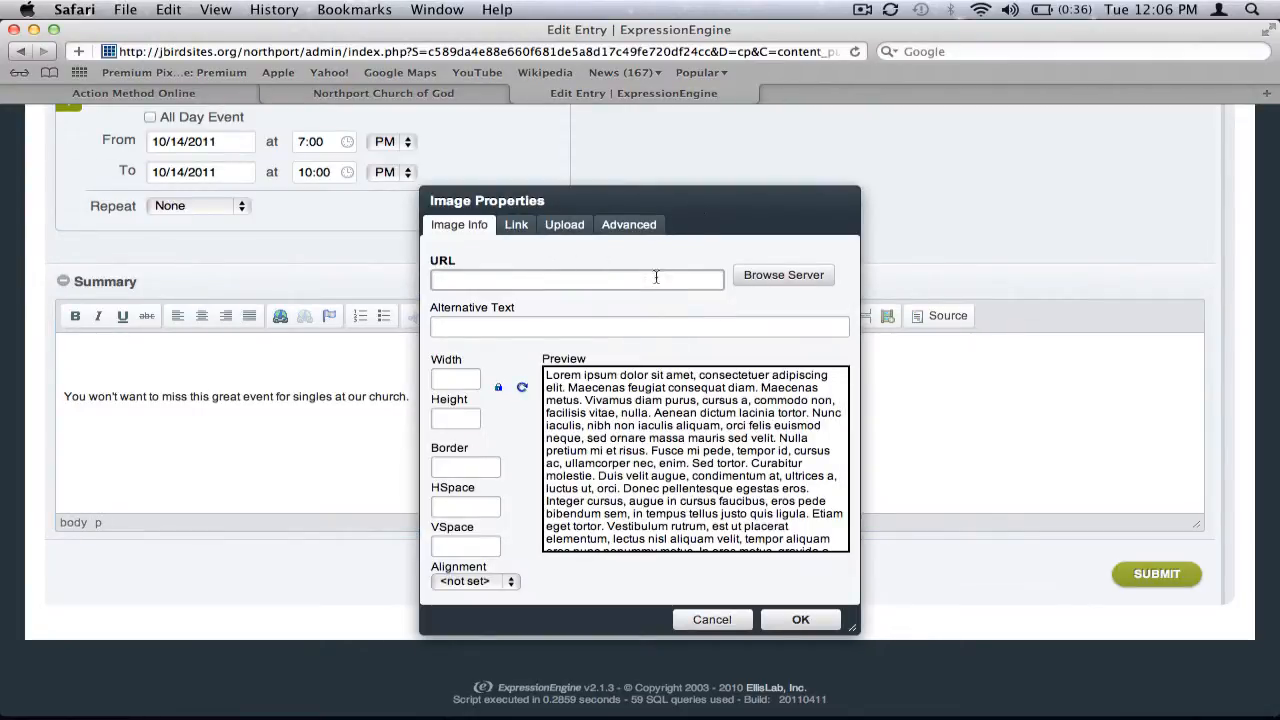
{"action": "left_click", "coordinate": [553, 226]}
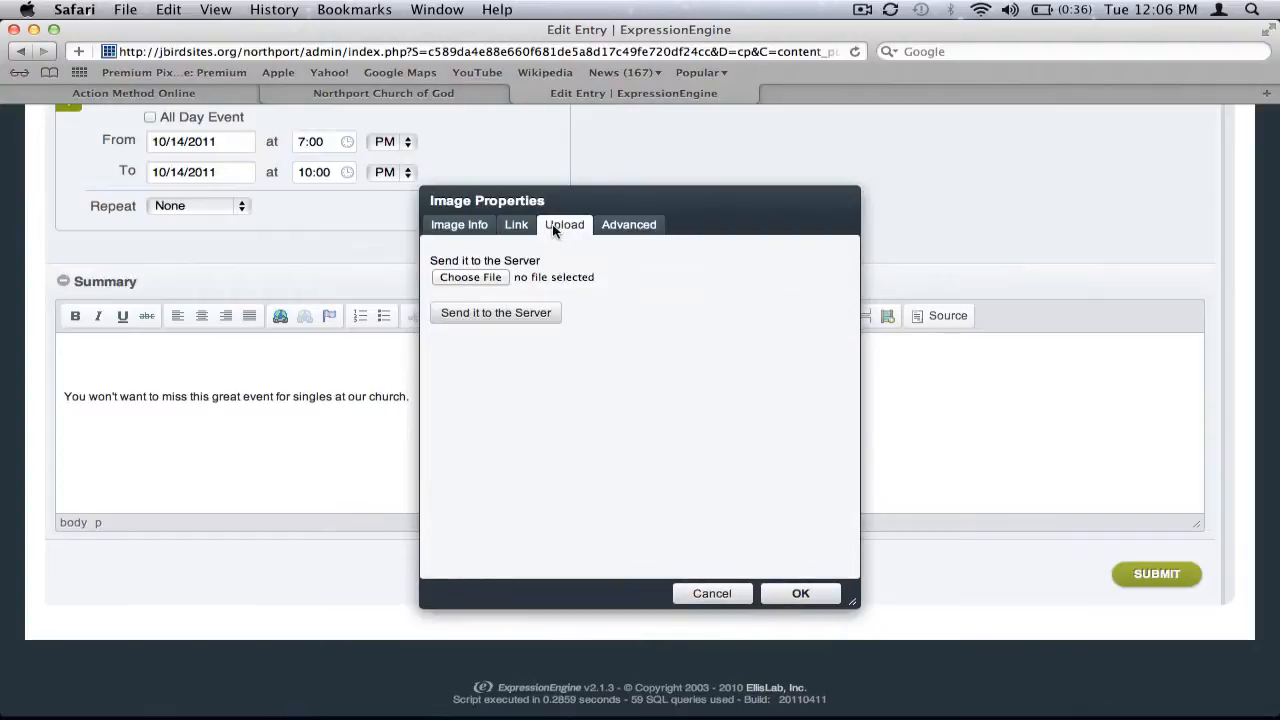
{"action": "left_click", "coordinate": [500, 278]}
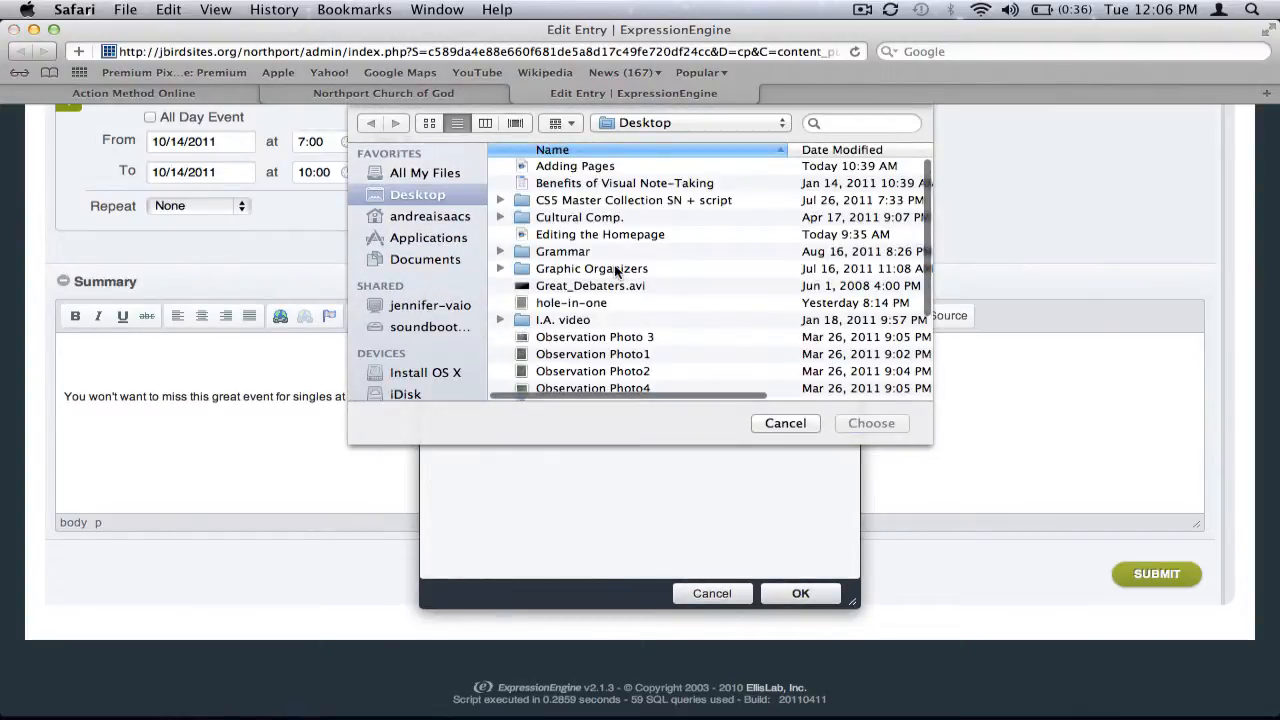
{"action": "scroll", "coordinate": [615, 270], "scroll_direction": "down", "scroll_amount": 2}
{"action": "left_click", "coordinate": [600, 268]}
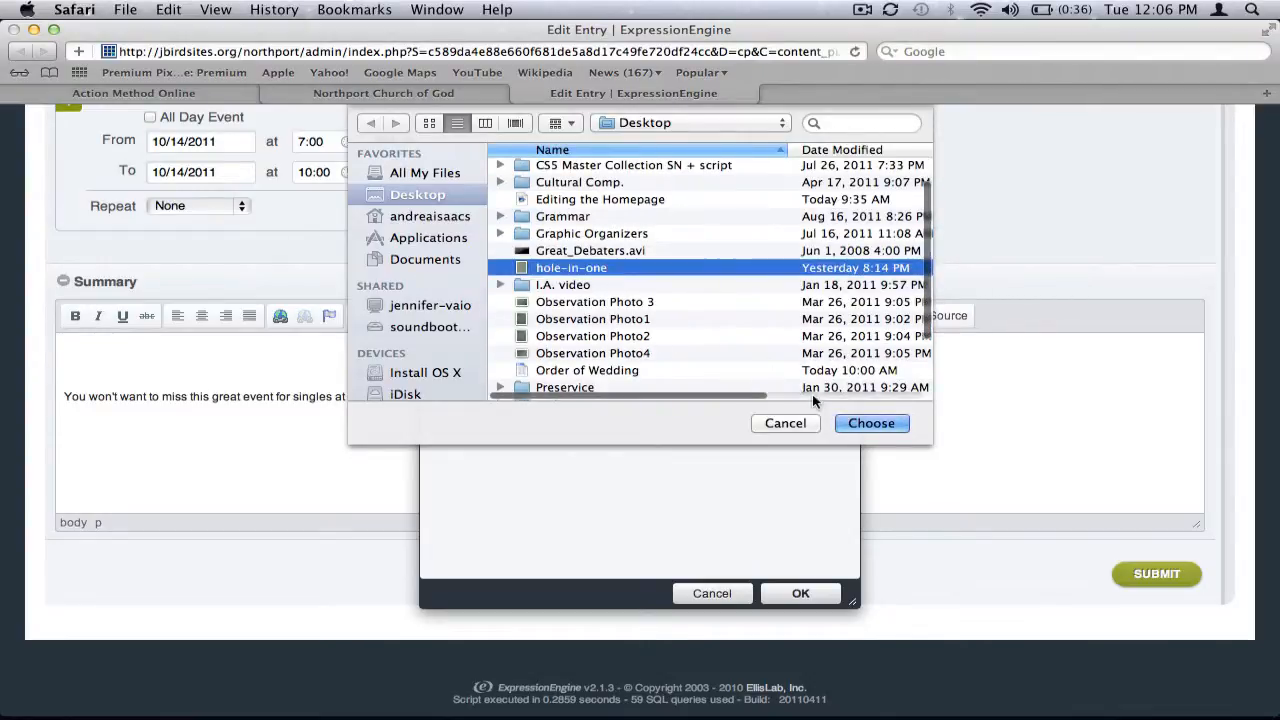
{"action": "left_click", "coordinate": [855, 421]}
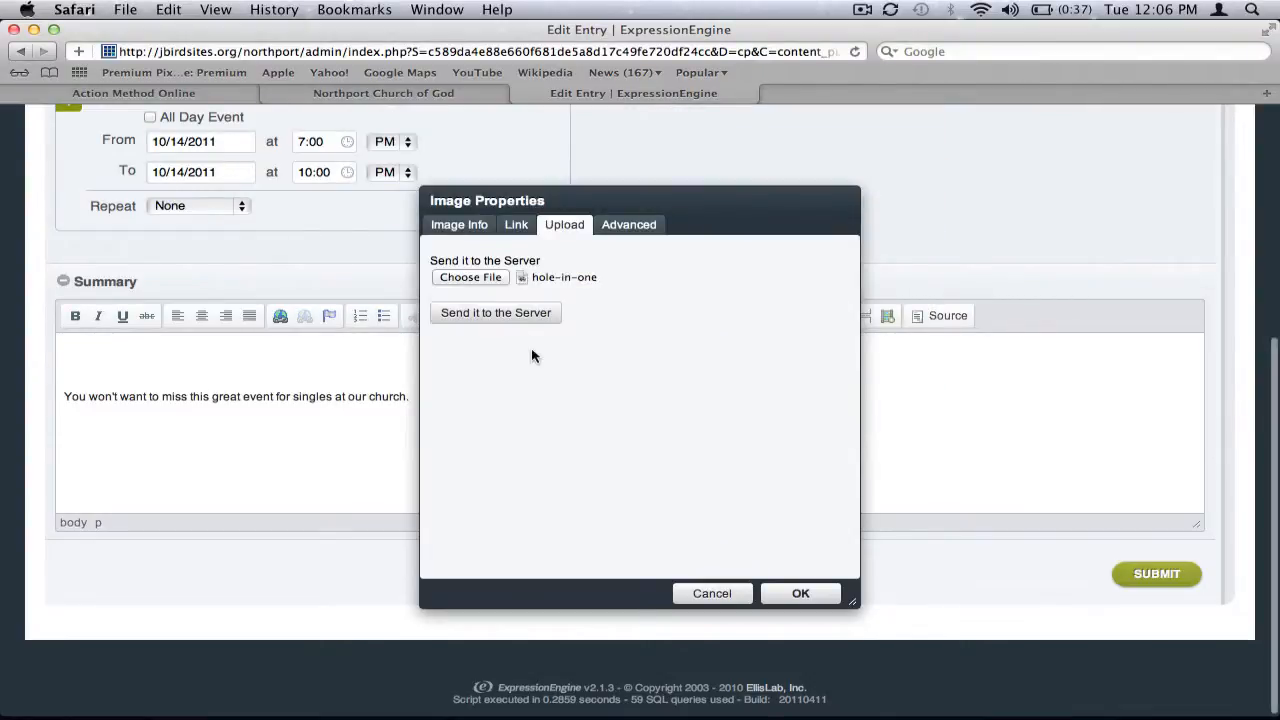
{"action": "left_click", "coordinate": [515, 312]}
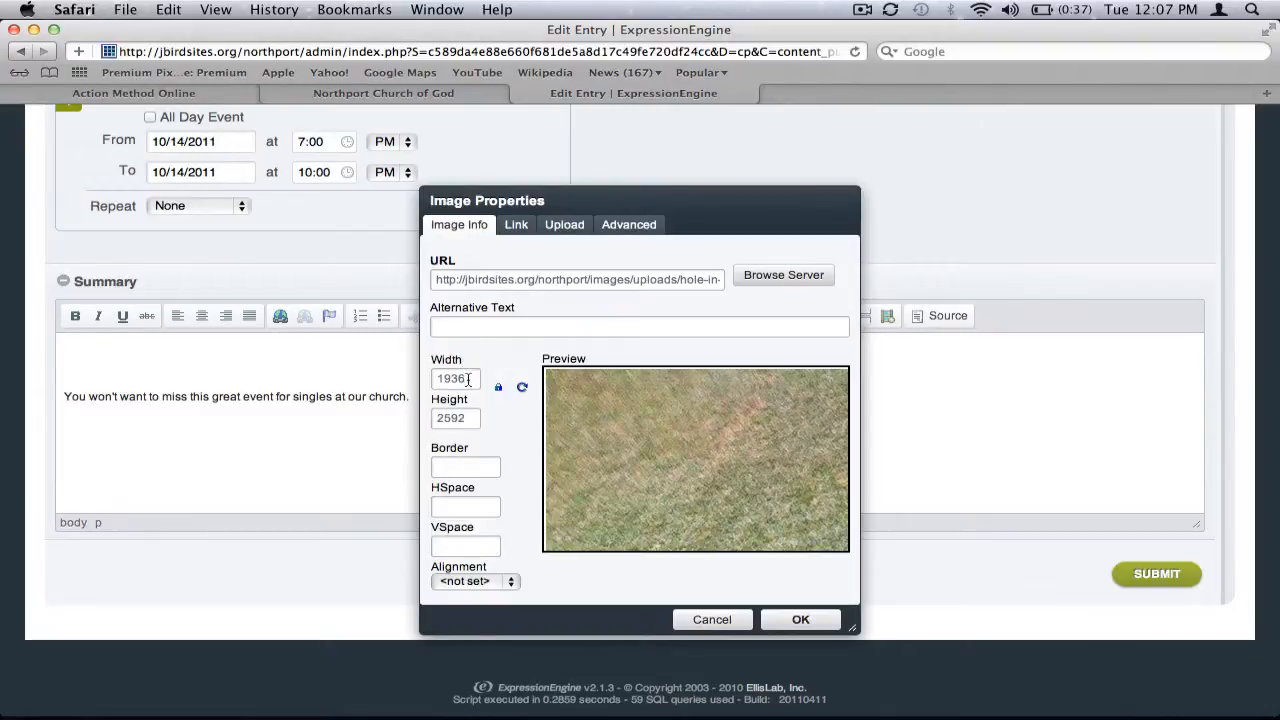
Set the image width to 600 and confirm the image properties
{"action": "left_click_drag", "start_coordinate": [471, 418], "coordinate": [438, 420]}
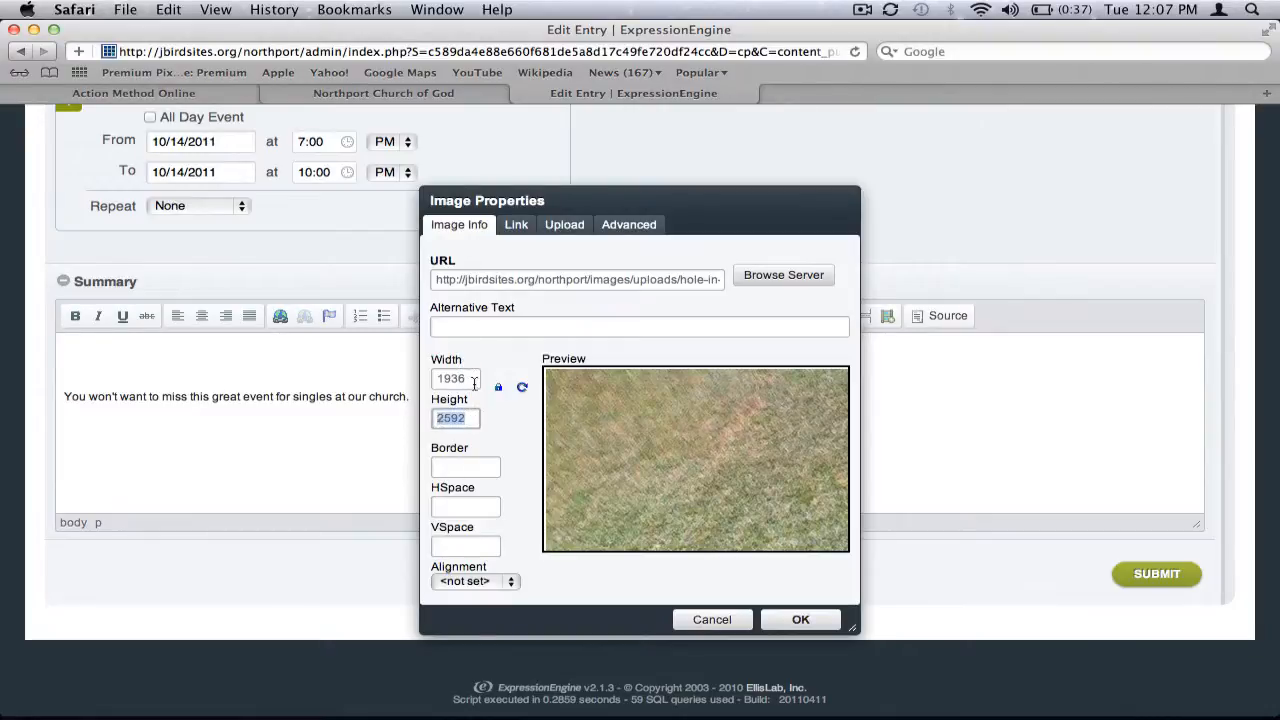
{"action": "left_click_drag", "start_coordinate": [474, 381], "coordinate": [443, 422]}
{"action": "left_click_drag", "start_coordinate": [470, 378], "coordinate": [435, 380]}
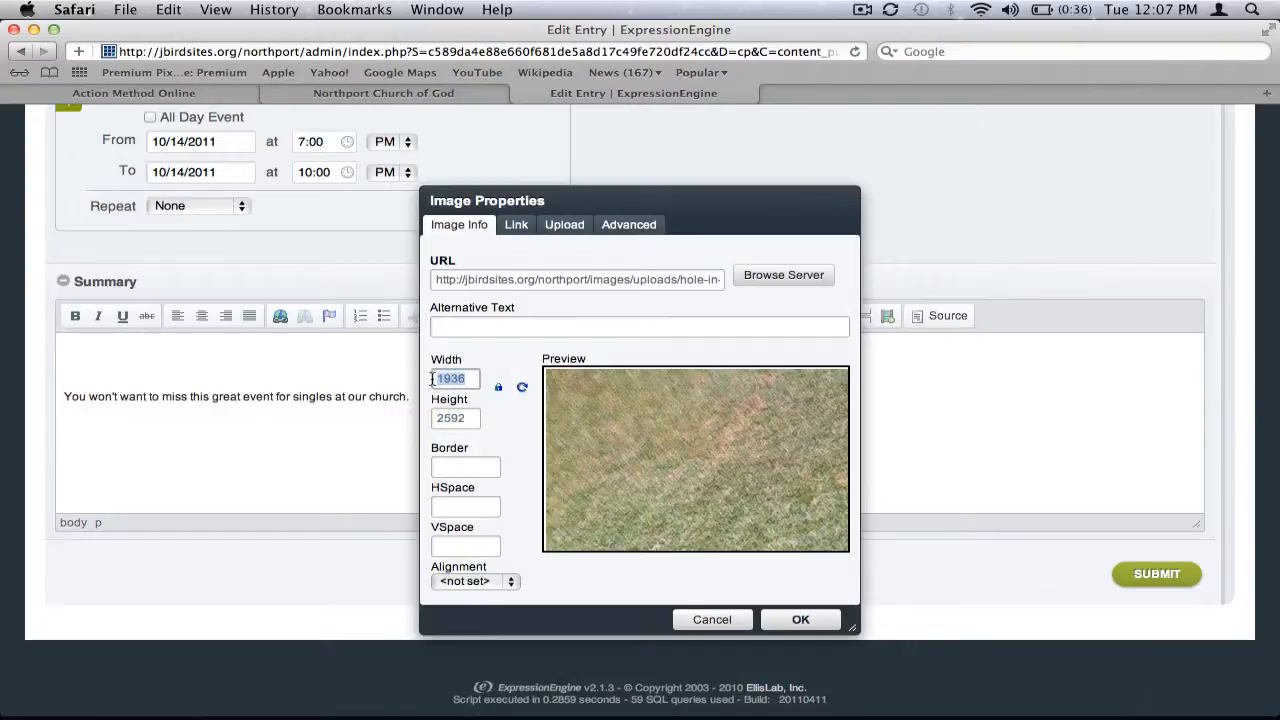
{"action": "type", "text": "600"}
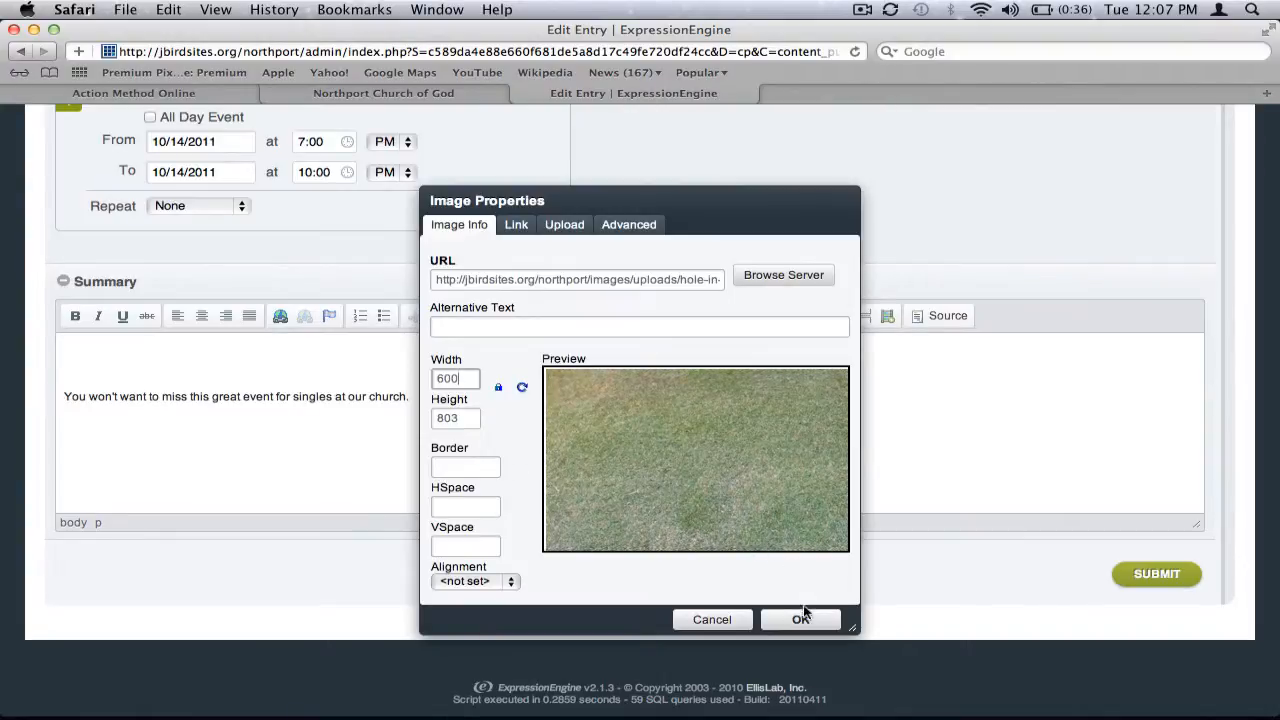
{"action": "left_click", "coordinate": [516, 225]}
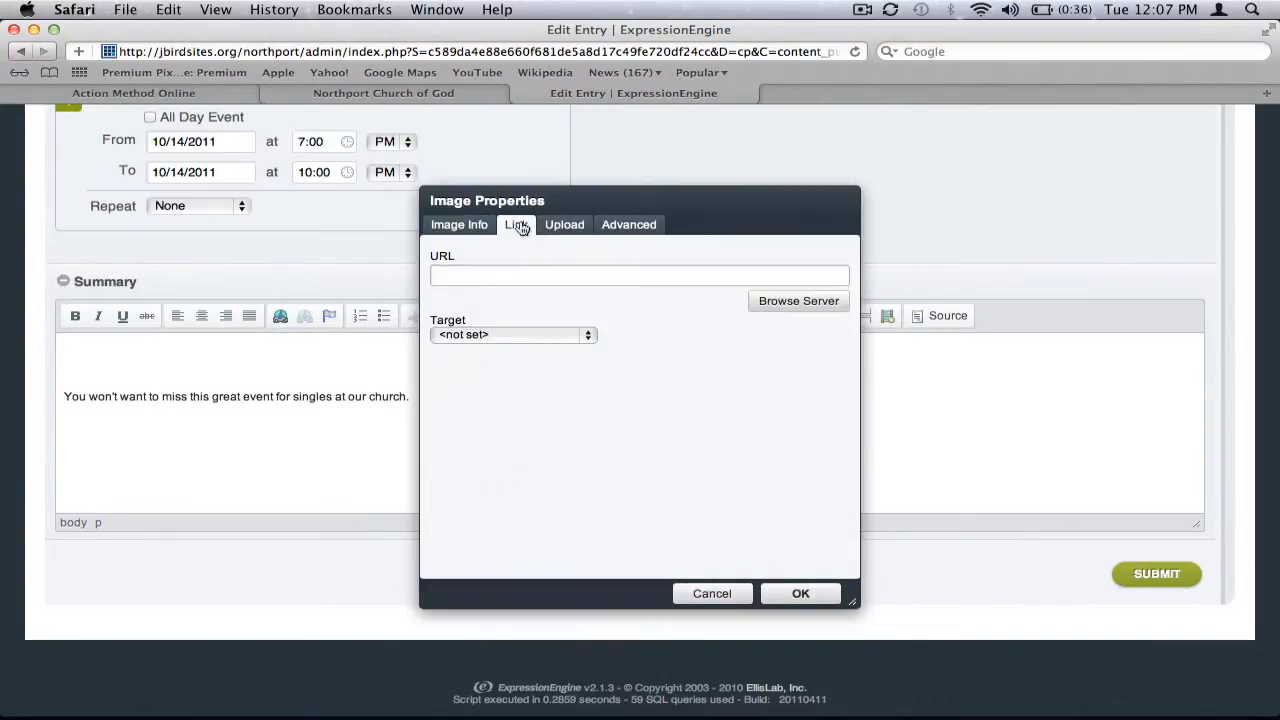
{"action": "left_click", "coordinate": [486, 226]}
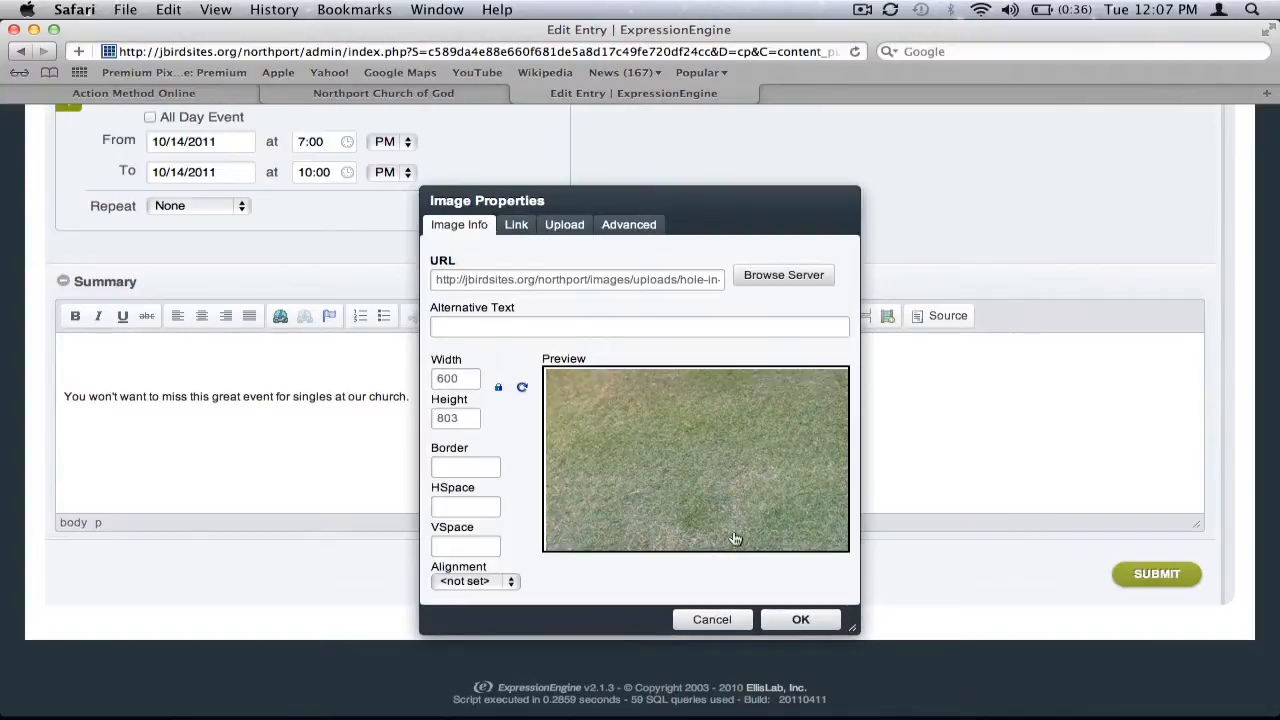
{"action": "left_click", "coordinate": [809, 622]}
Submit the edited entry and refresh the Singles Outreach page on the church website
{"action": "scroll", "coordinate": [825, 416], "scroll_direction": "down", "scroll_amount": 5}
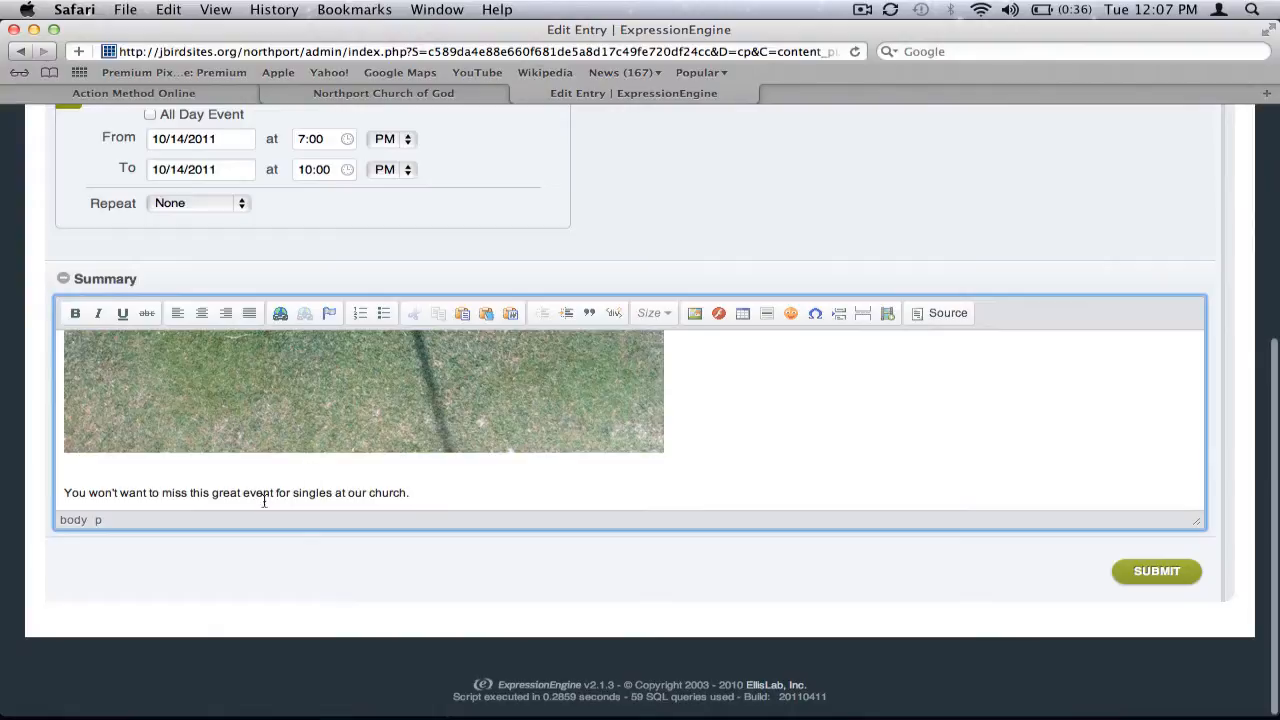
{"action": "left_click", "coordinate": [1133, 566]}
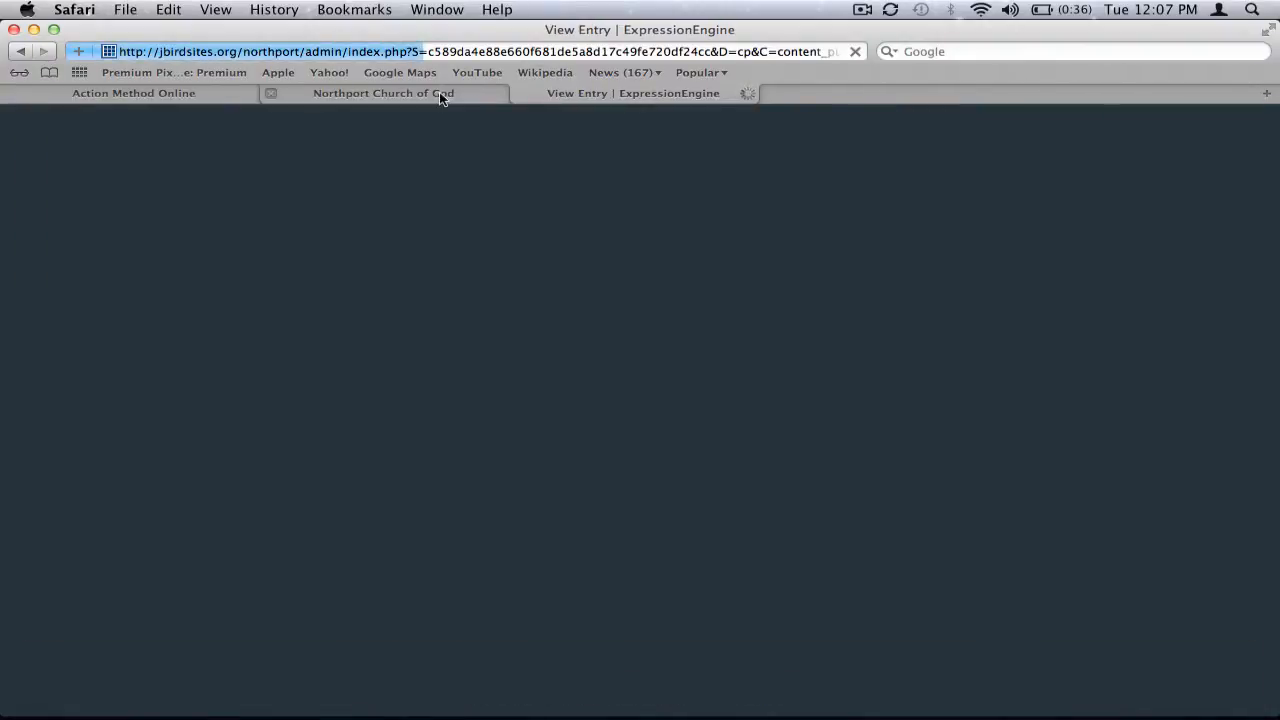
{"action": "left_click", "coordinate": [439, 93]}
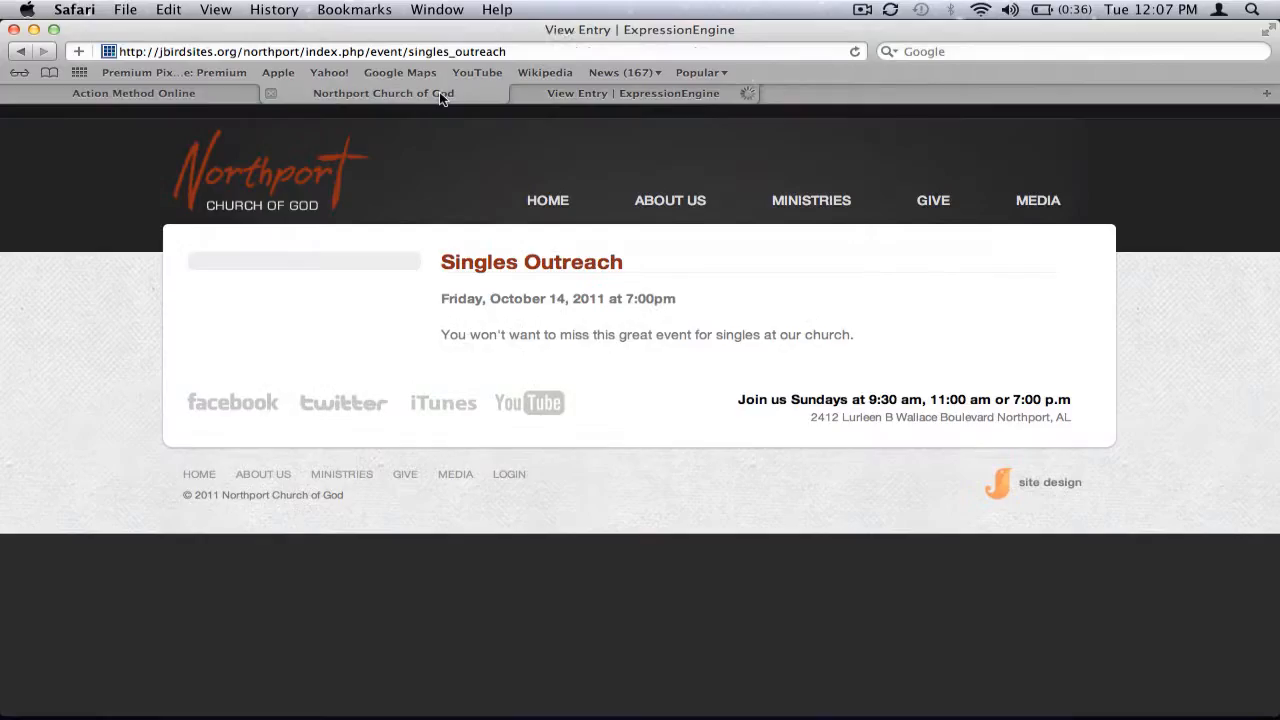
{"action": "left_click", "coordinate": [857, 51]}
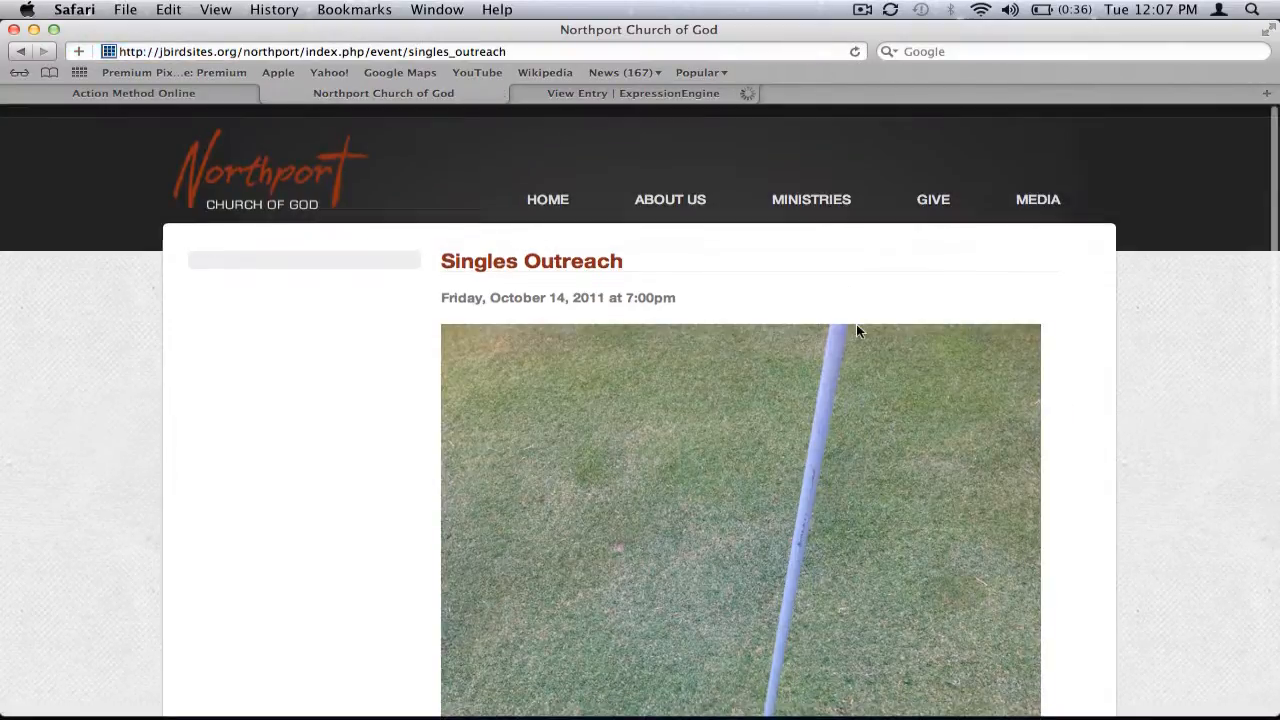
Scroll through the Singles Outreach event page to examine the inserted image and summary
{"action": "scroll", "coordinate": [856, 324], "scroll_direction": "down", "scroll_amount": 10}
{"action": "scroll", "coordinate": [1105, 322], "scroll_direction": "up", "scroll_amount": 10}
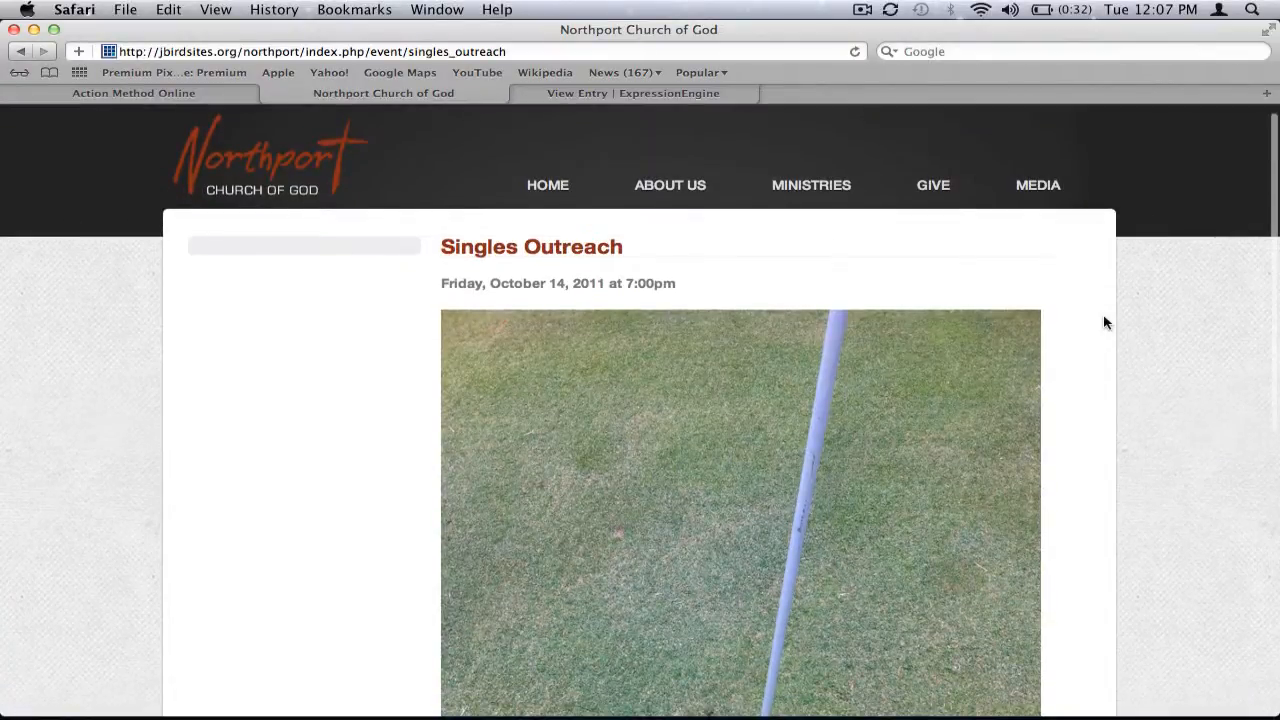
{"action": "scroll", "coordinate": [1105, 322], "scroll_direction": "down", "scroll_amount": 6}
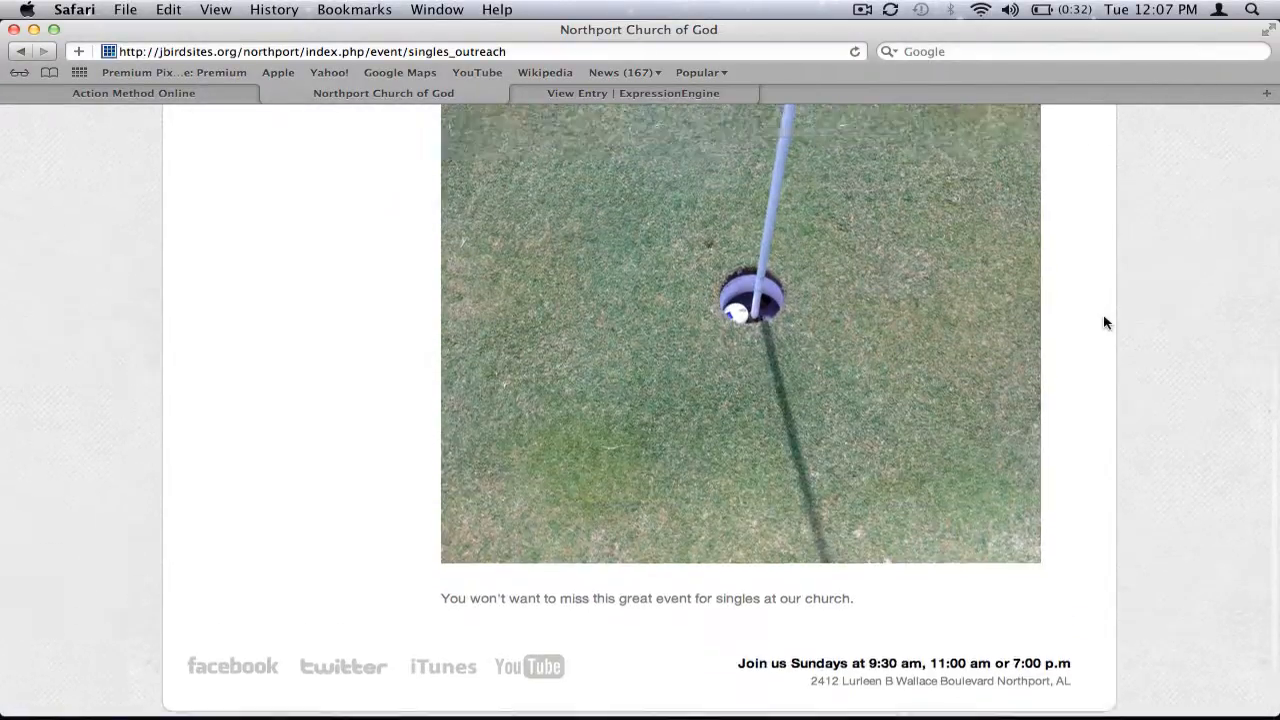
{"action": "scroll", "coordinate": [1105, 322], "scroll_direction": "up", "scroll_amount": 7}
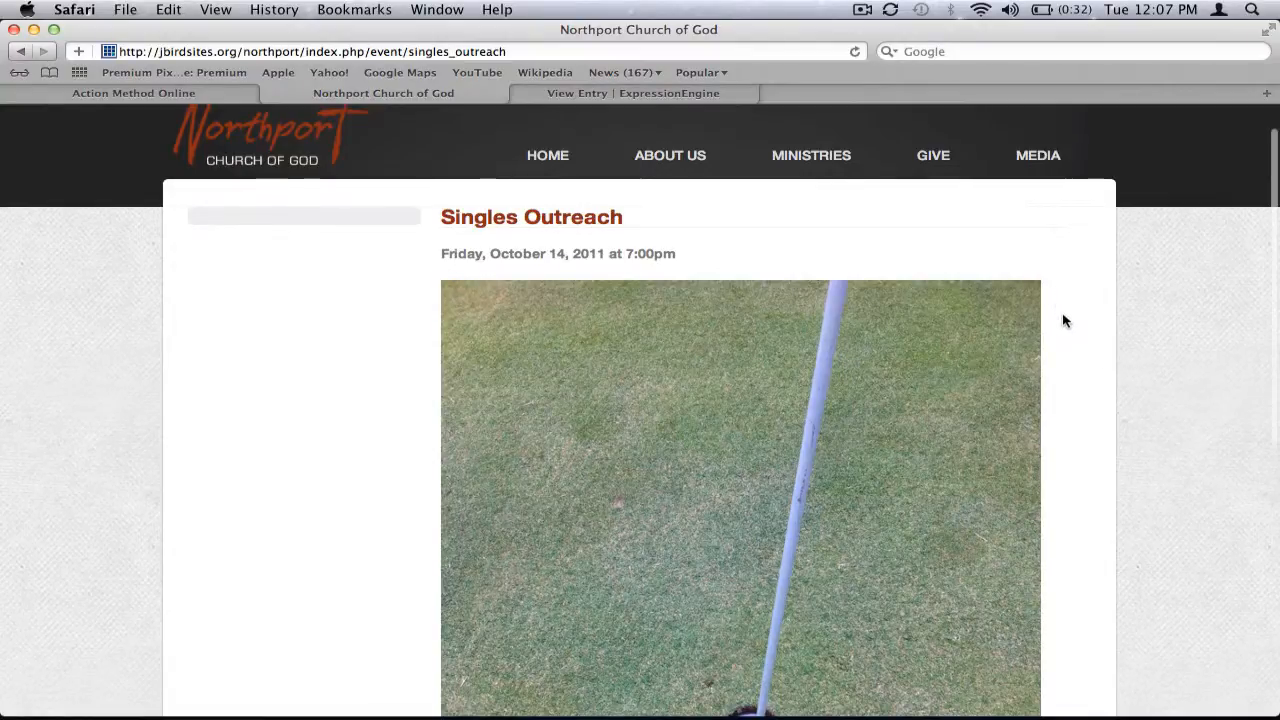
{"action": "scroll", "coordinate": [1063, 323], "scroll_direction": "down", "scroll_amount": 5}
{"action": "scroll", "coordinate": [1063, 325], "scroll_direction": "up", "scroll_amount": 5}
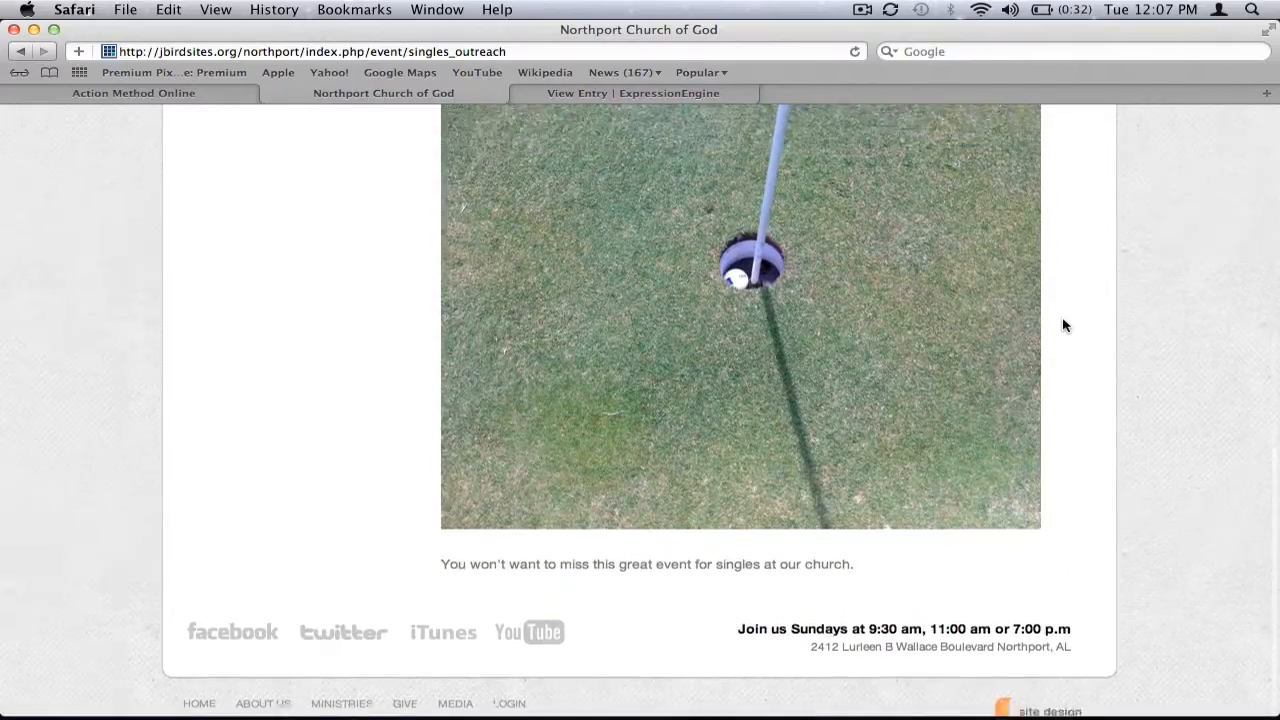
{"action": "scroll", "coordinate": [1063, 324], "scroll_direction": "up", "scroll_amount": 3}
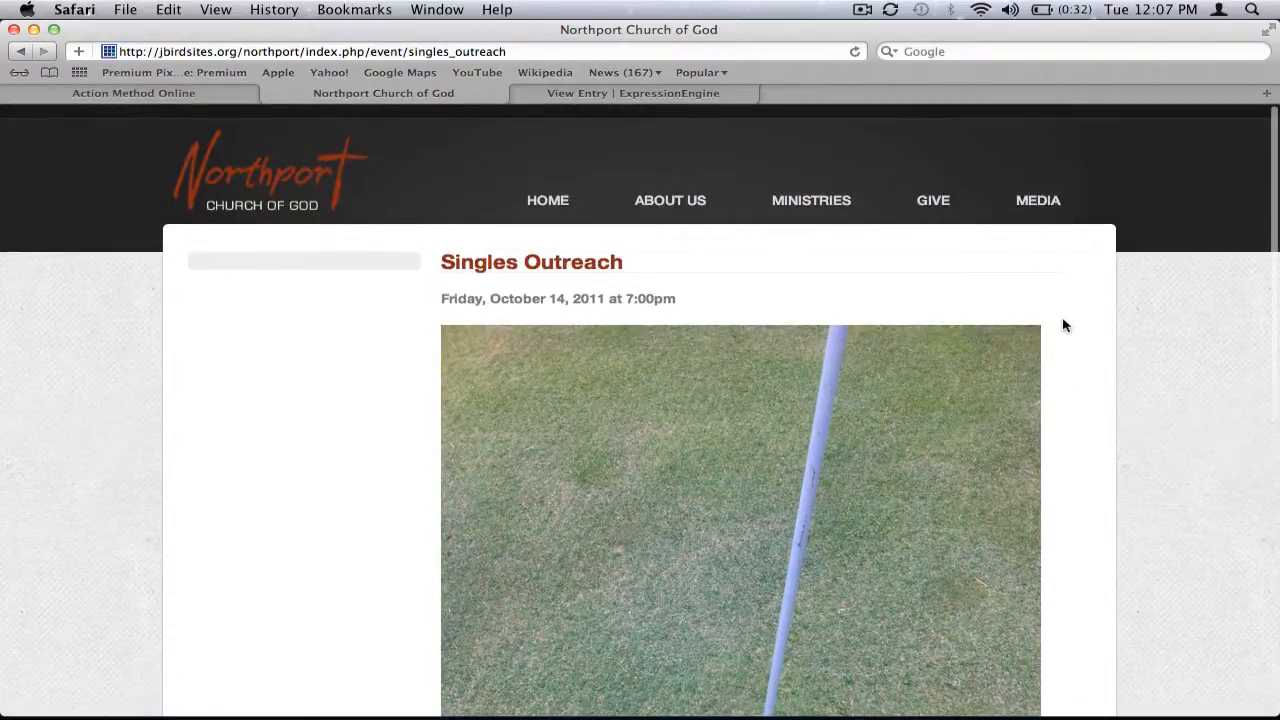
{"action": "scroll", "coordinate": [1063, 325], "scroll_direction": "down", "scroll_amount": 5}
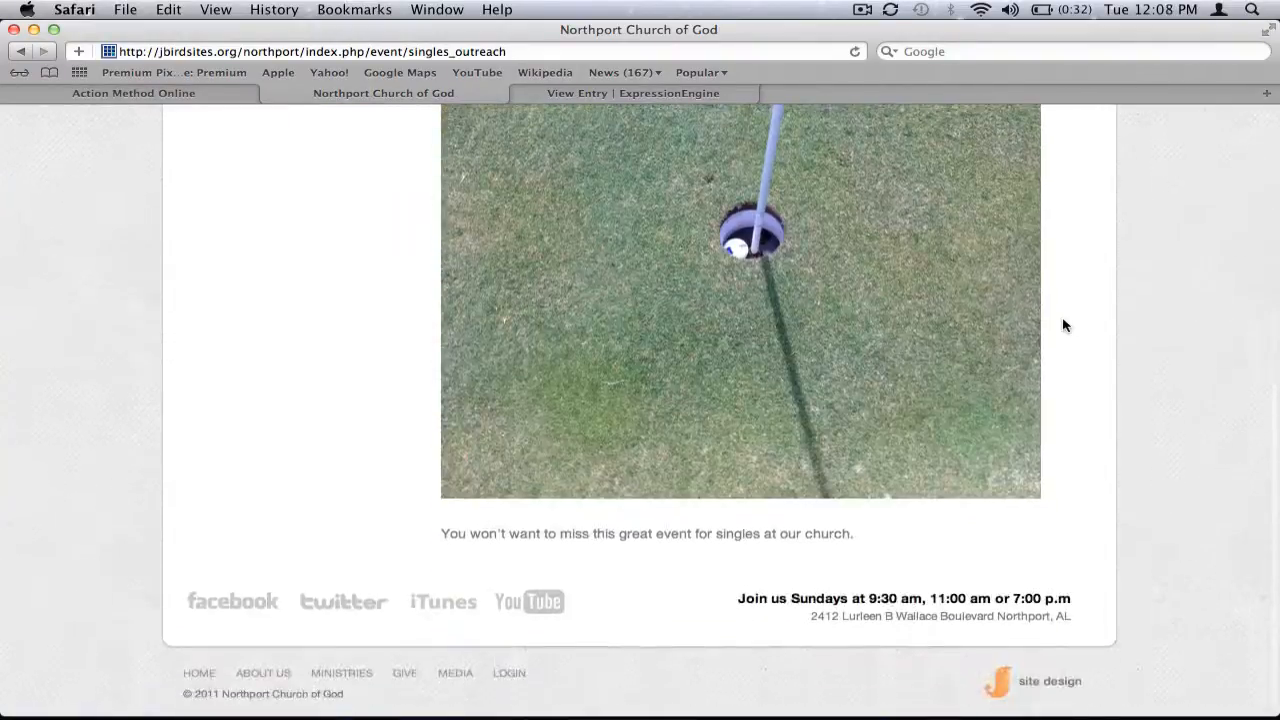
Return to the control panel and open the Singles Outreach entry for editing
{"action": "left_click", "coordinate": [678, 93]}
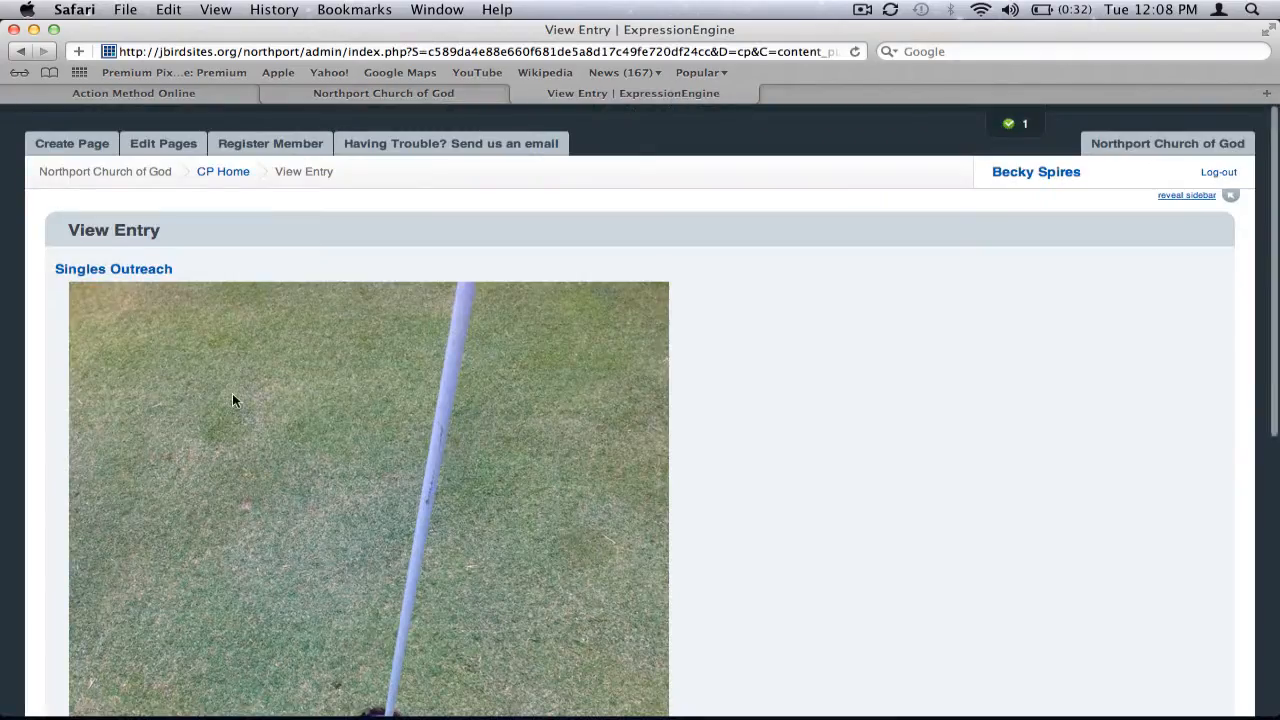
{"action": "scroll", "coordinate": [234, 400], "scroll_direction": "down", "scroll_amount": 5}
{"action": "left_click", "coordinate": [154, 556]}
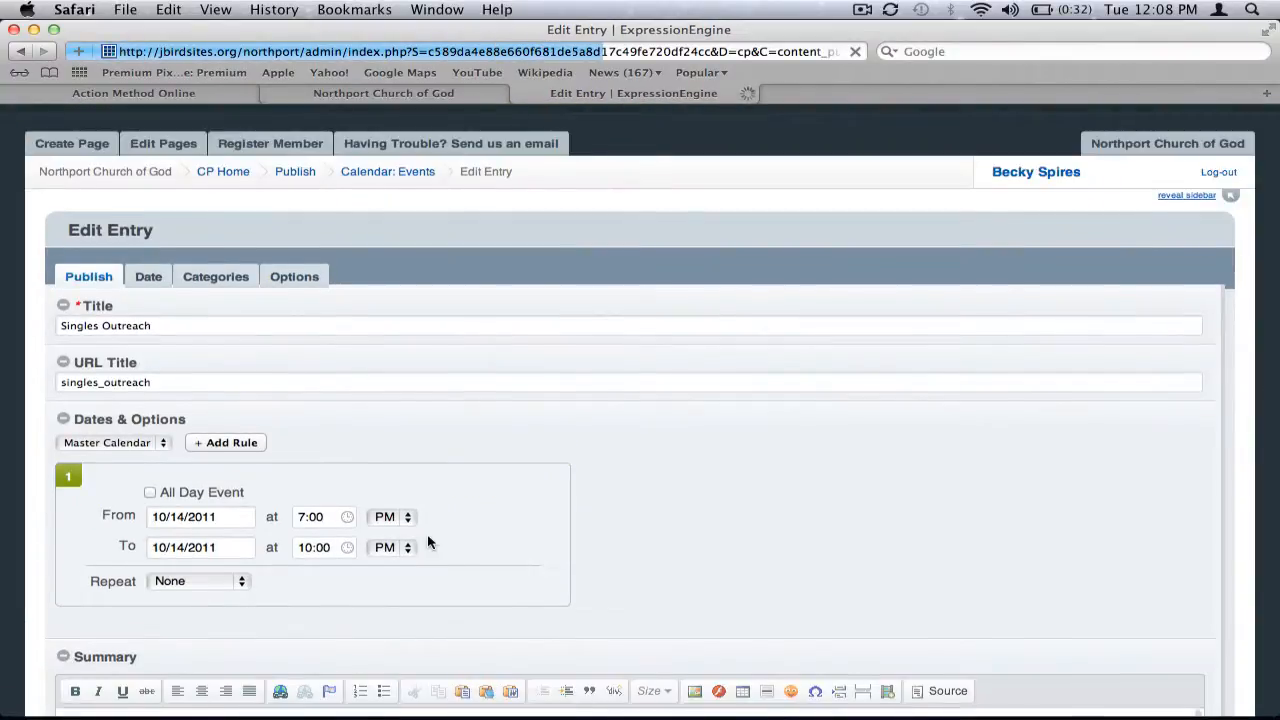
{"action": "scroll", "coordinate": [429, 537], "scroll_direction": "down", "scroll_amount": 6}
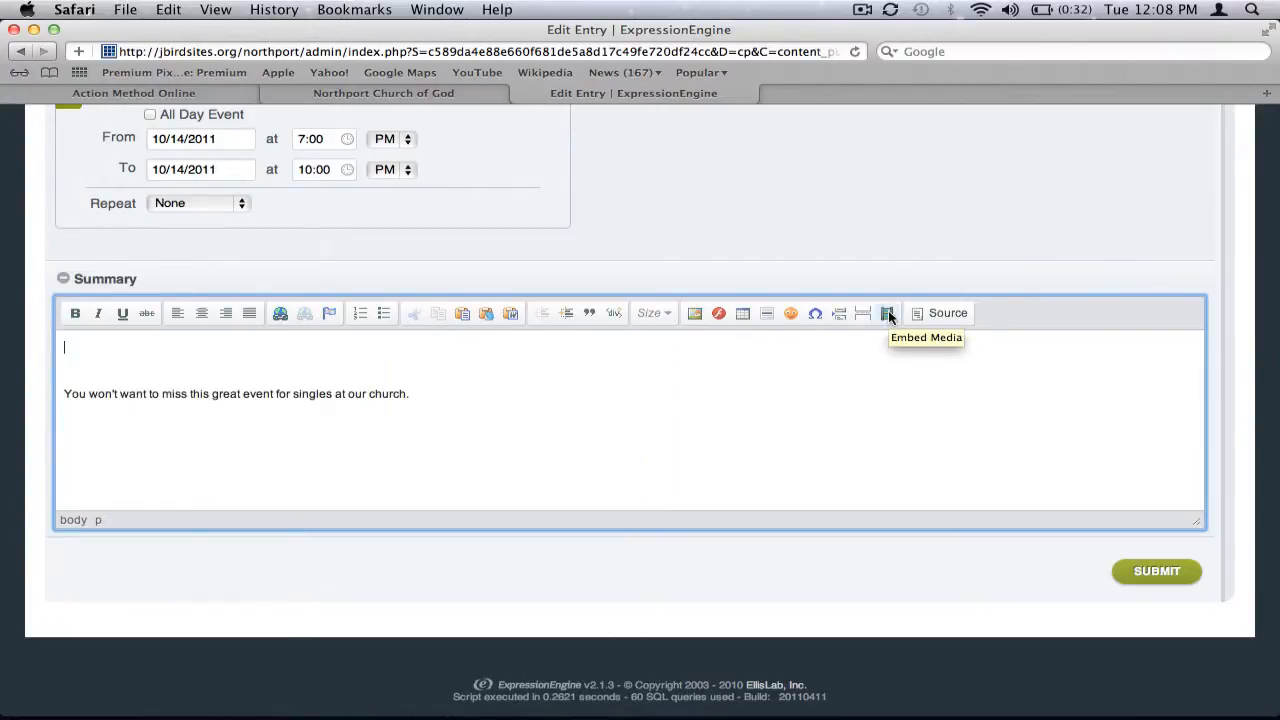
{"action": "left_click", "coordinate": [888, 313]}
{"action": "left_click", "coordinate": [591, 389]}
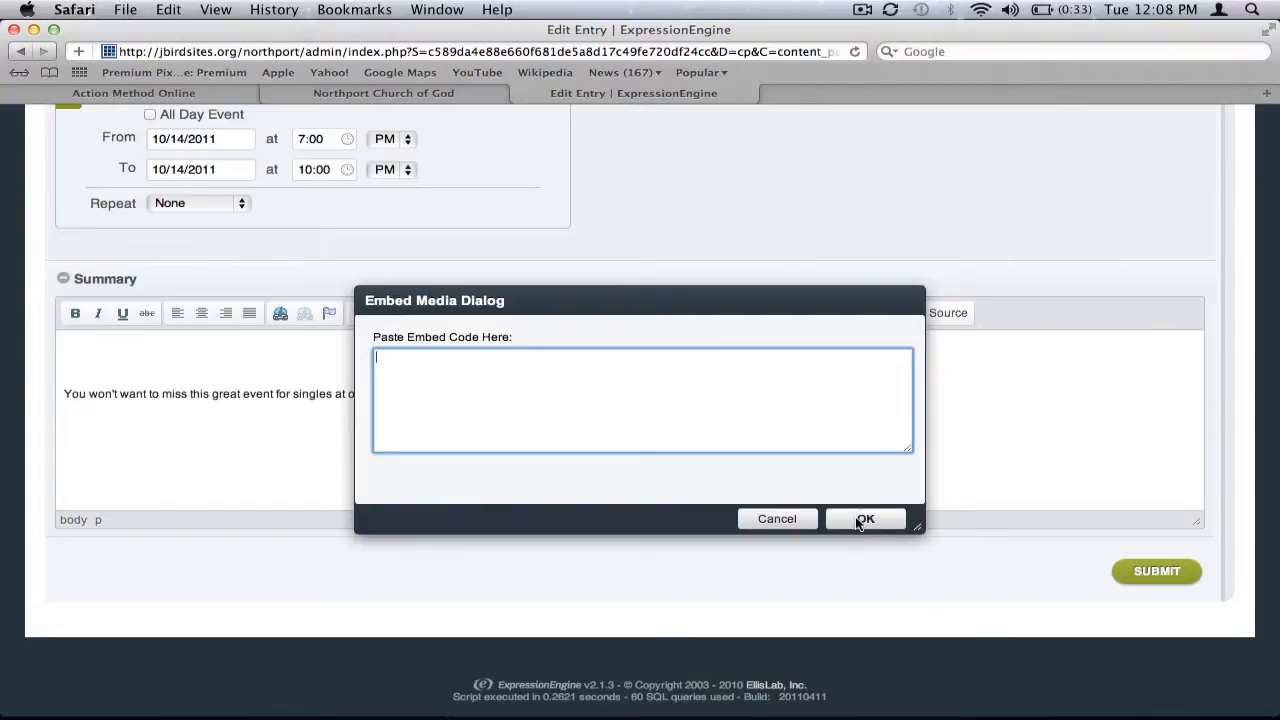
{"action": "left_click", "coordinate": [777, 519]}
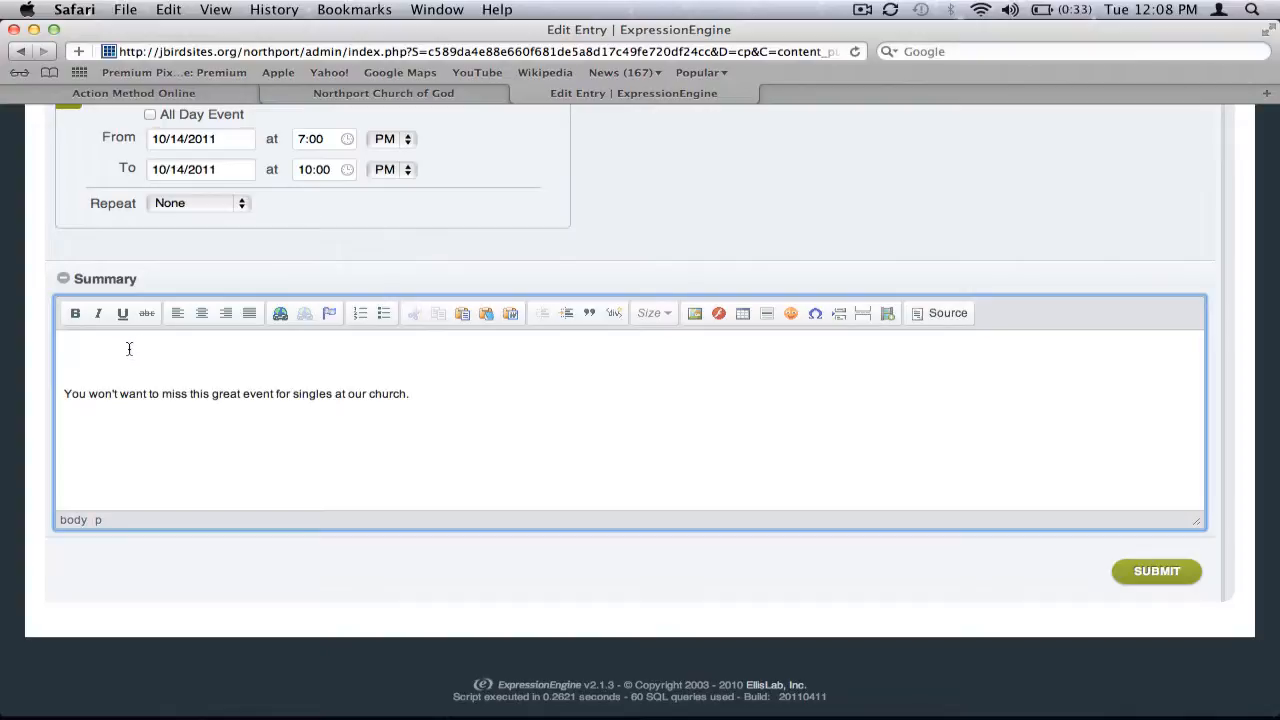
Remove the empty lines above the summary text and submit the edited entry
{"action": "key", "text": "BackSpace"}
{"action": "key", "text": "BackSpace"}
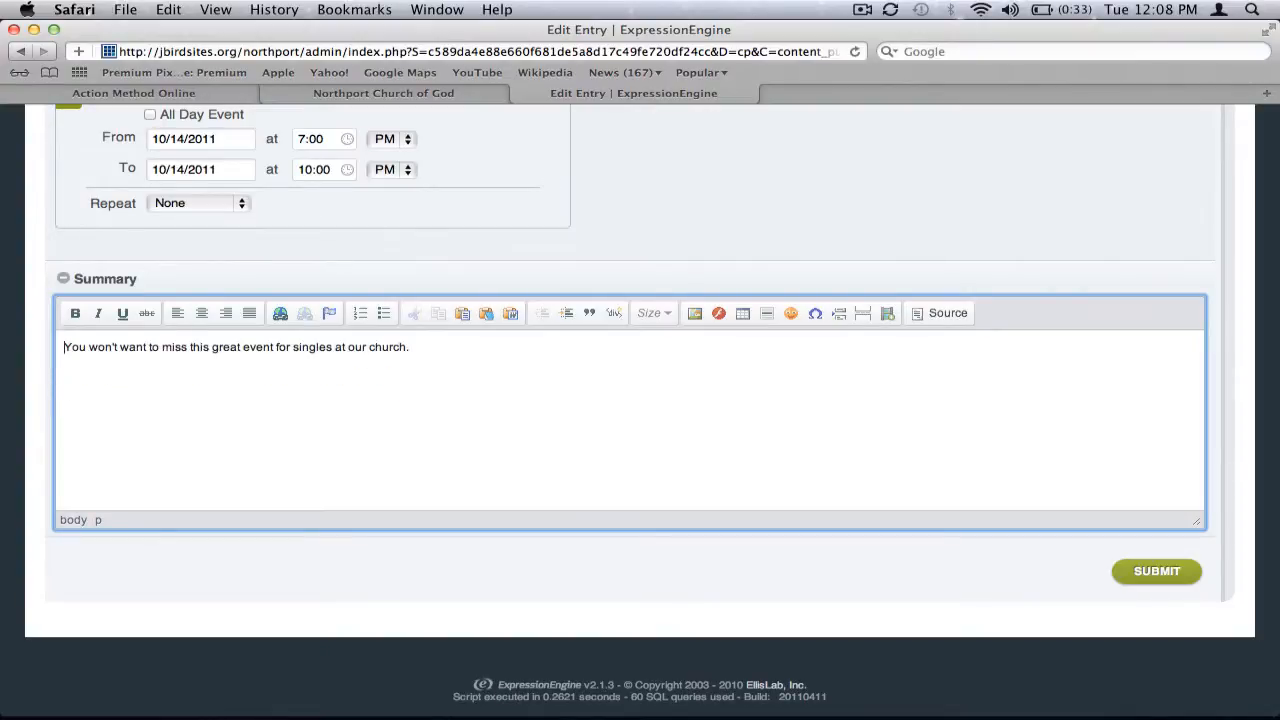
{"action": "scroll", "coordinate": [510, 452], "scroll_direction": "up", "scroll_amount": 5}
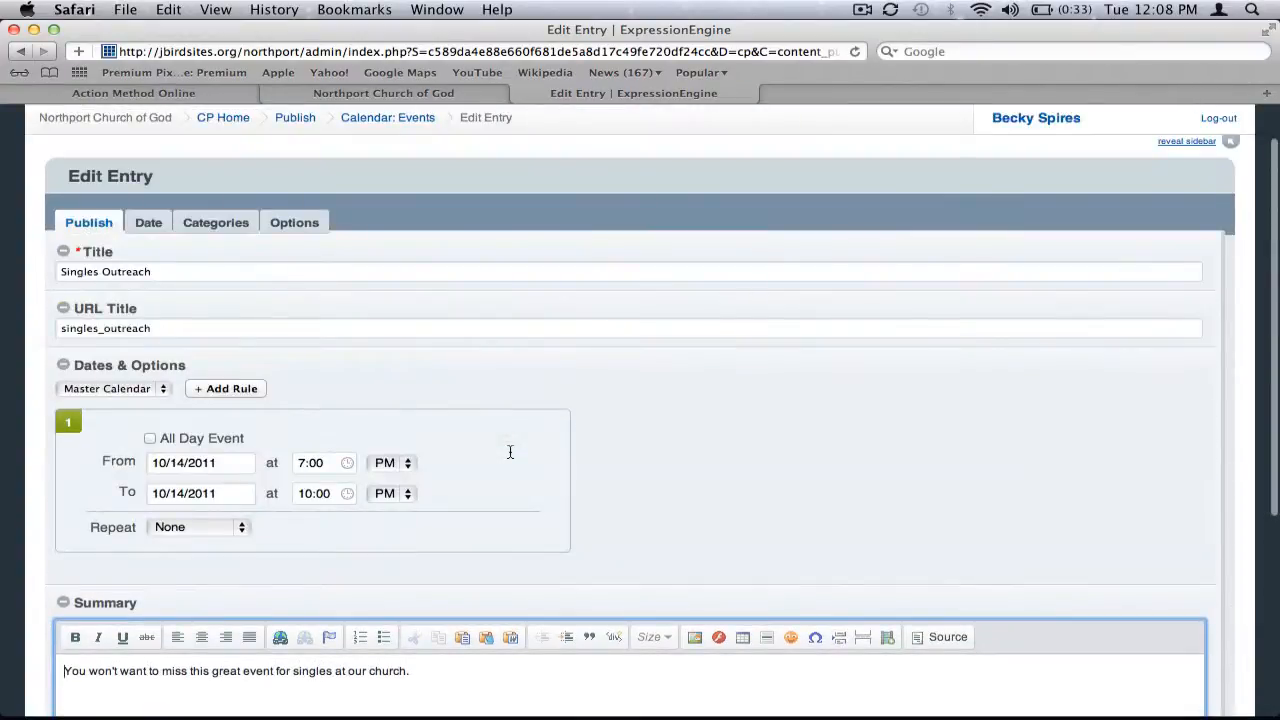
{"action": "scroll", "coordinate": [510, 404], "scroll_direction": "down", "scroll_amount": 2}
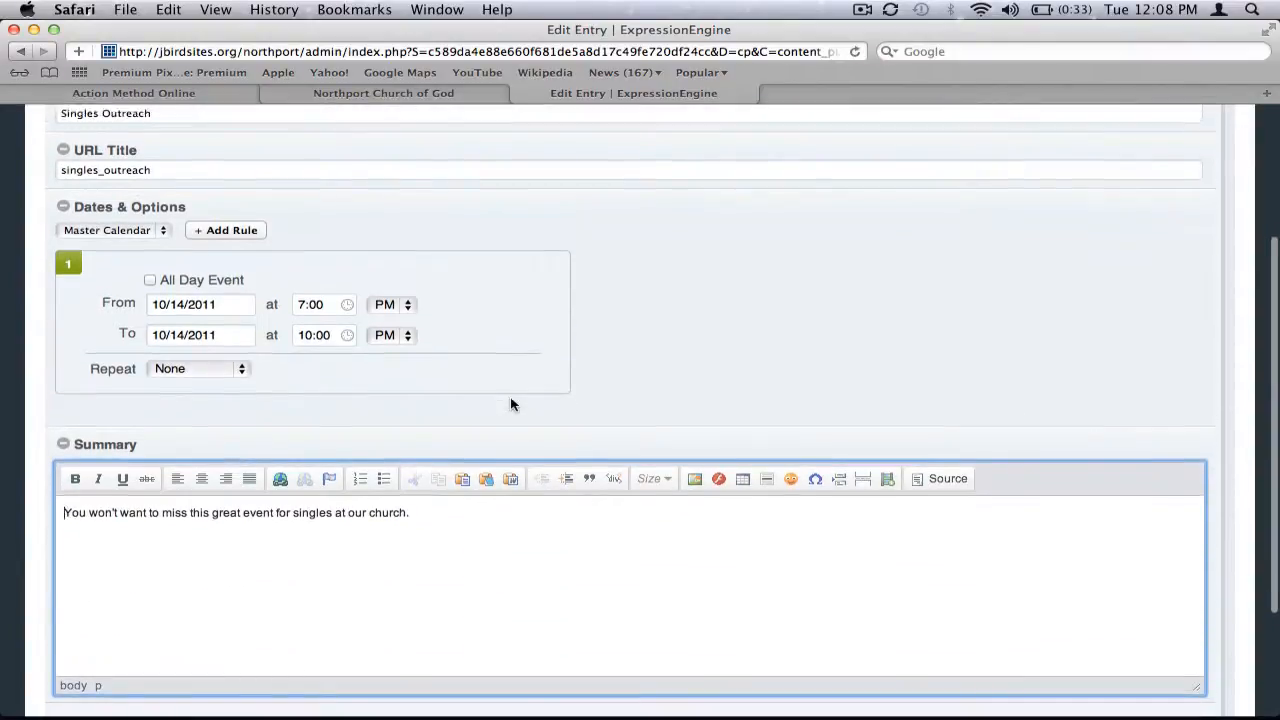
{"action": "scroll", "coordinate": [510, 404], "scroll_direction": "down", "scroll_amount": 4}
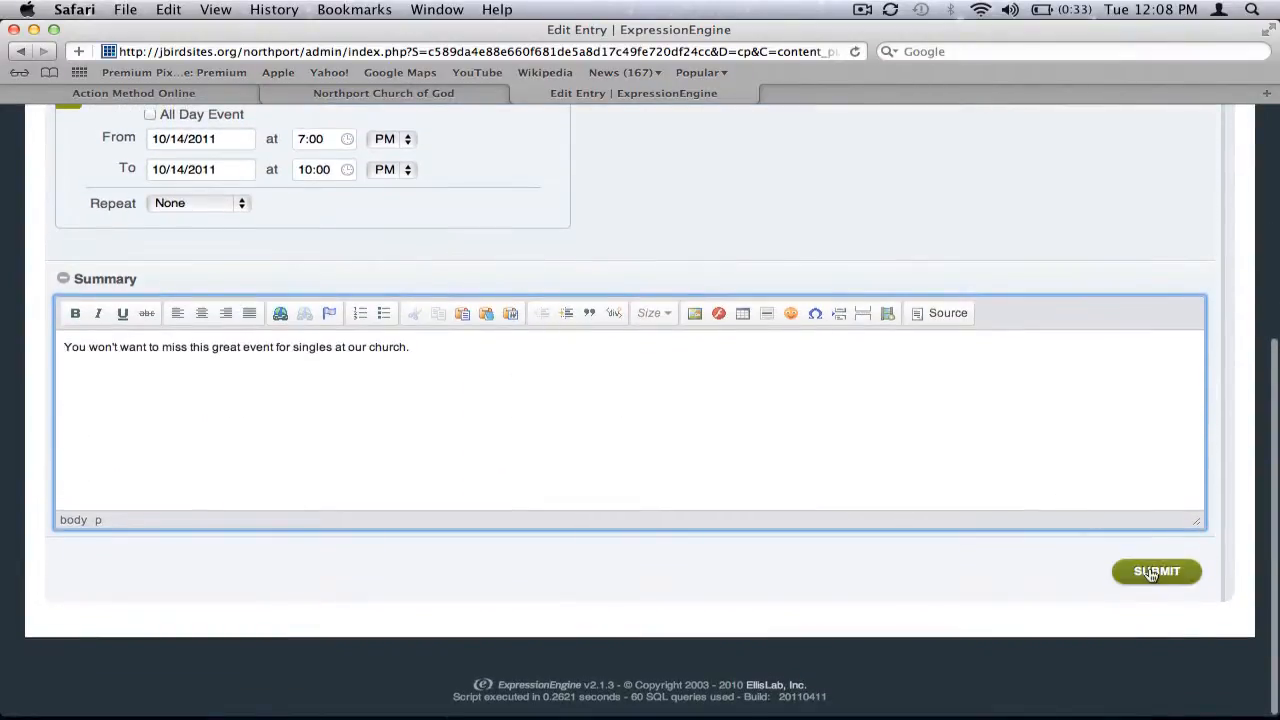
{"action": "left_click", "coordinate": [1156, 571]}
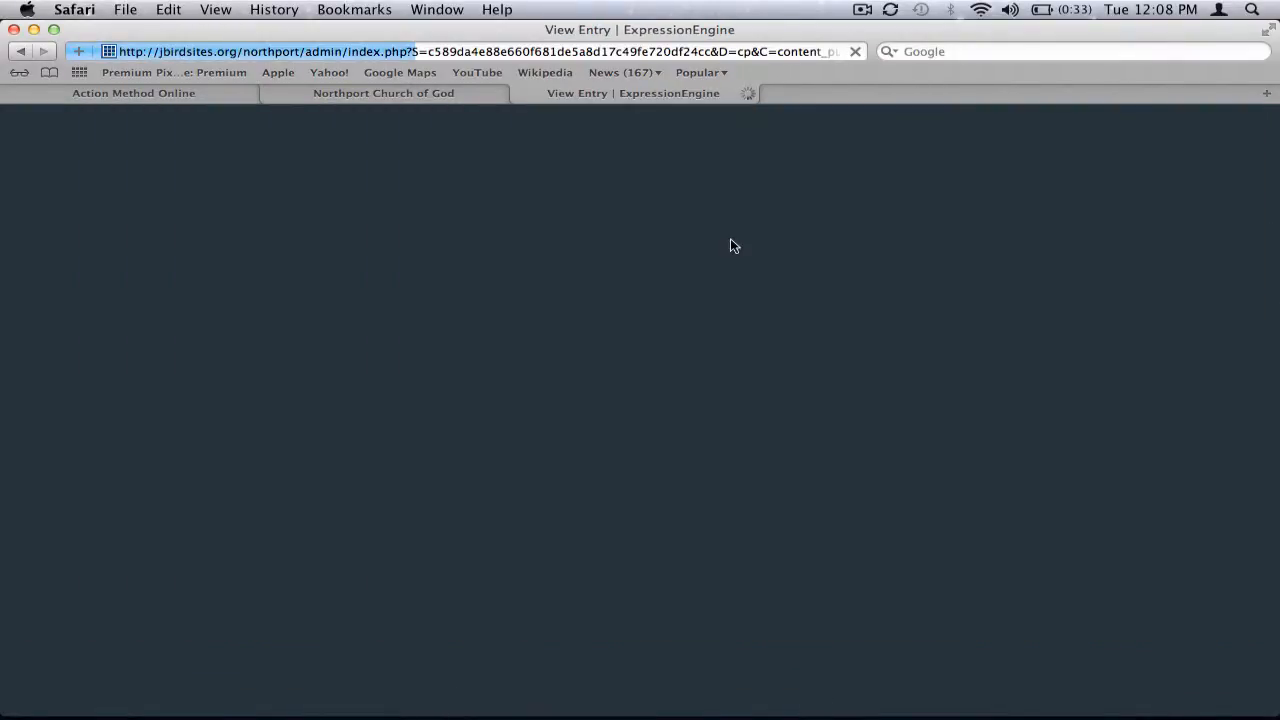